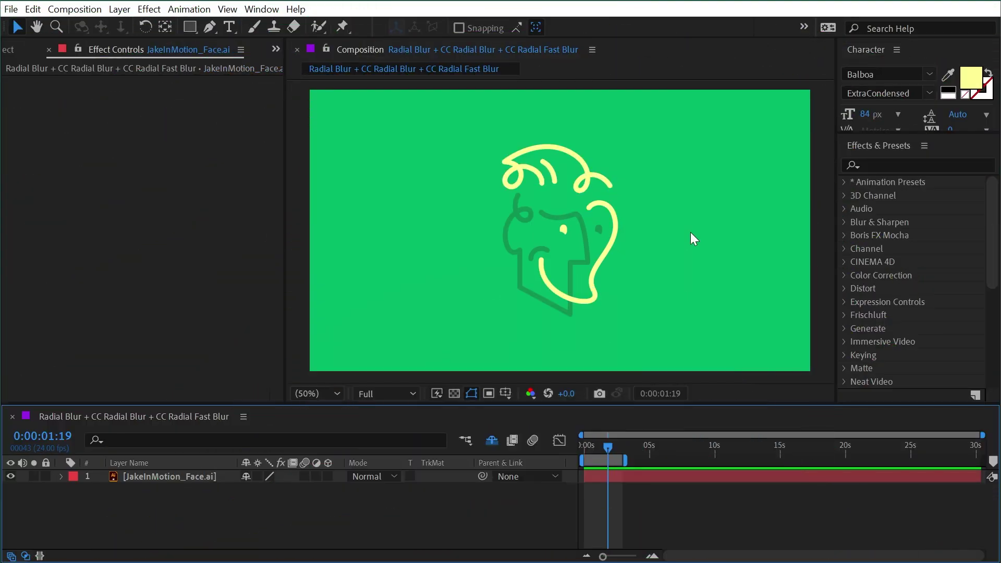
Apply Radial Blur from Blur & Sharpen to the face layer: Spin, Amount 10, centred at 540,540
left_click(843, 222)
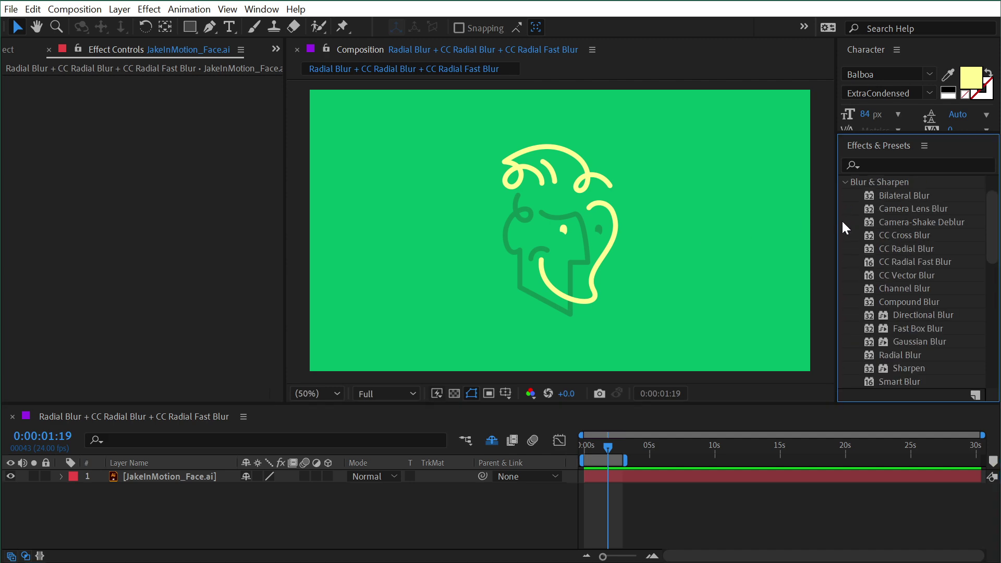
left_click_drag(858, 356, 536, 222)
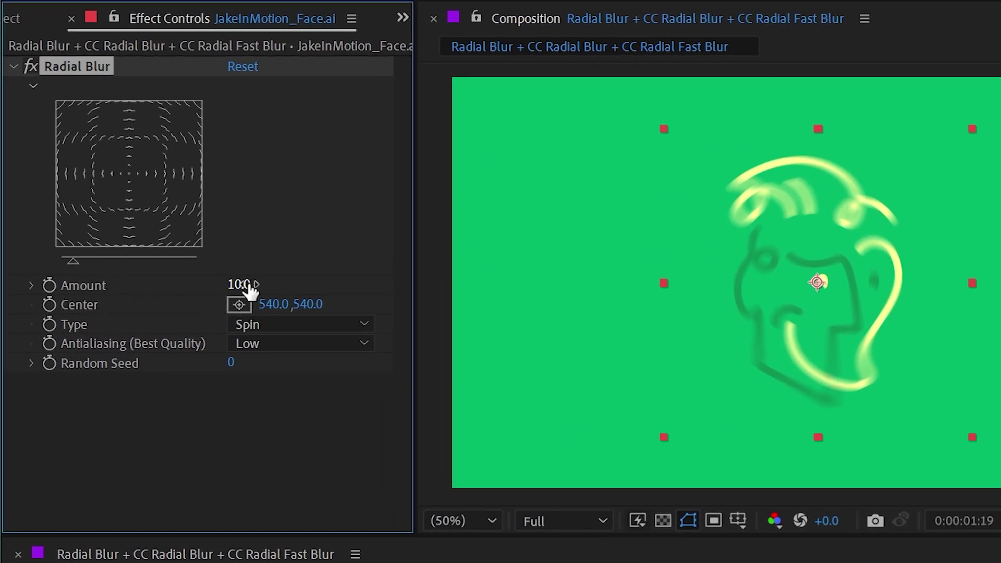
scroll(830, 290, "up", 2)
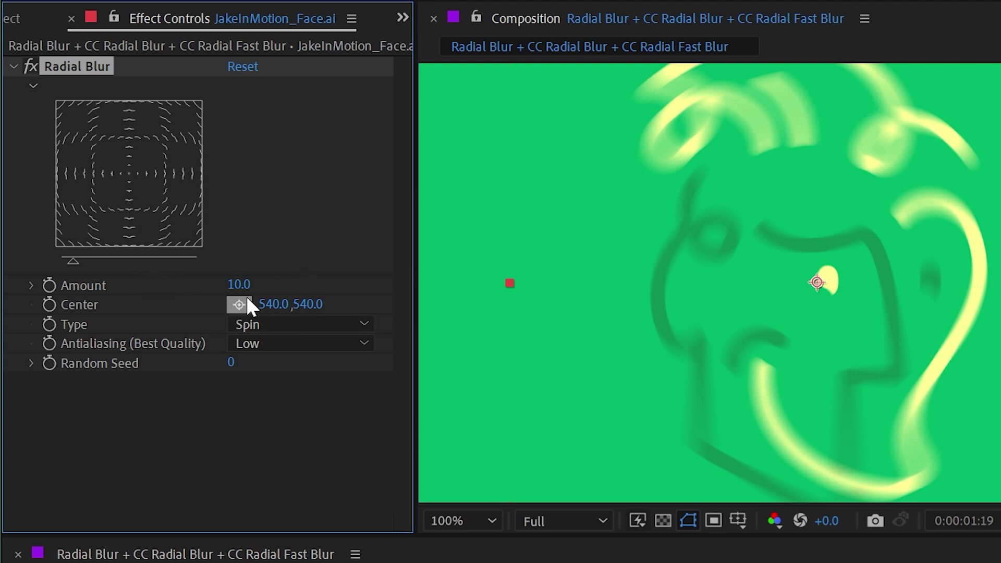
mouse_move(239, 284)
left_mouse_down()
mouse_move(268, 284)
mouse_move(202, 268)
mouse_move(282, 263)
mouse_move(232, 264)
mouse_move(262, 262)
left_mouse_up()
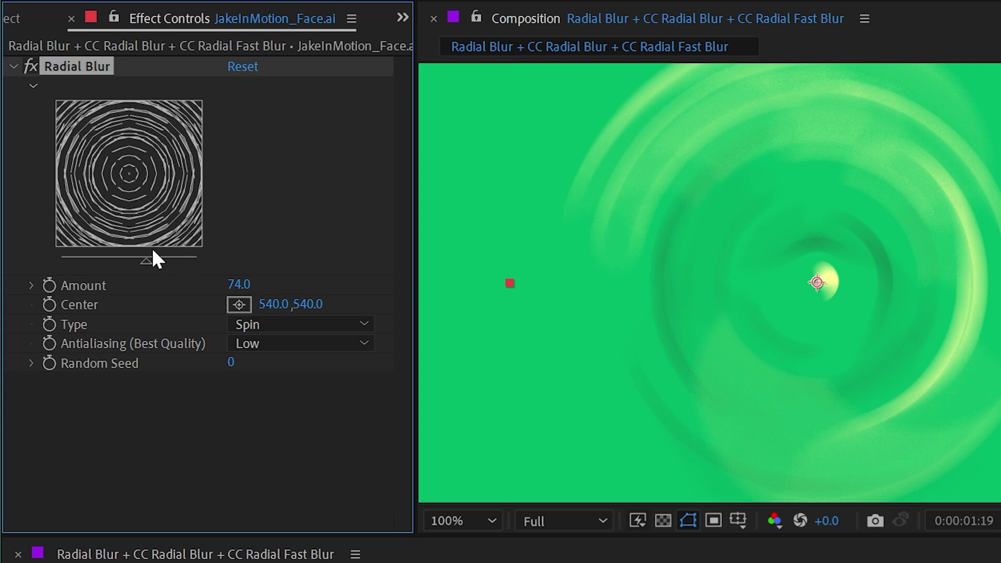
left_click_drag(239, 285, 210, 285)
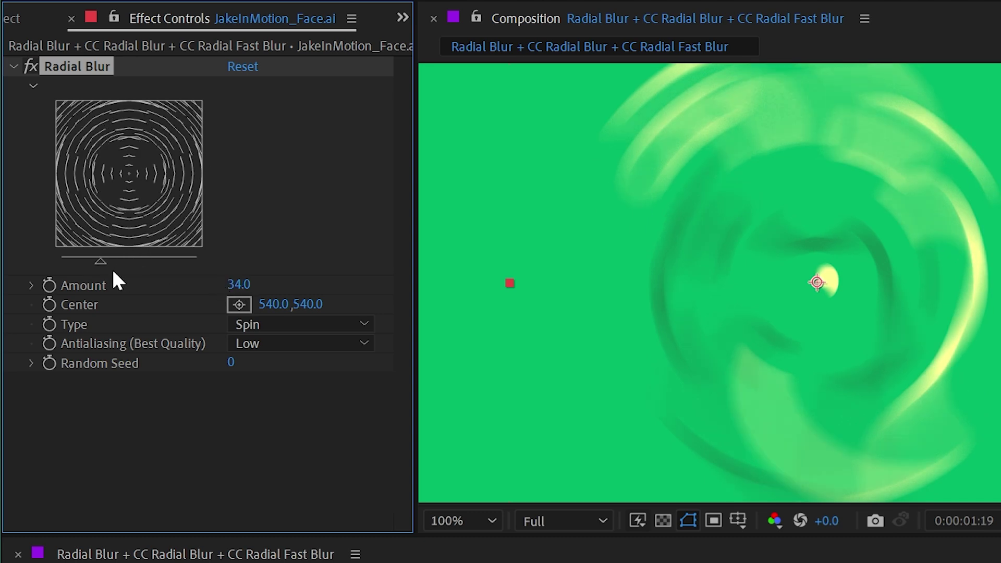
mouse_move(90, 263)
left_mouse_down()
mouse_move(133, 264)
mouse_move(74, 262)
mouse_move(92, 261)
left_mouse_up()
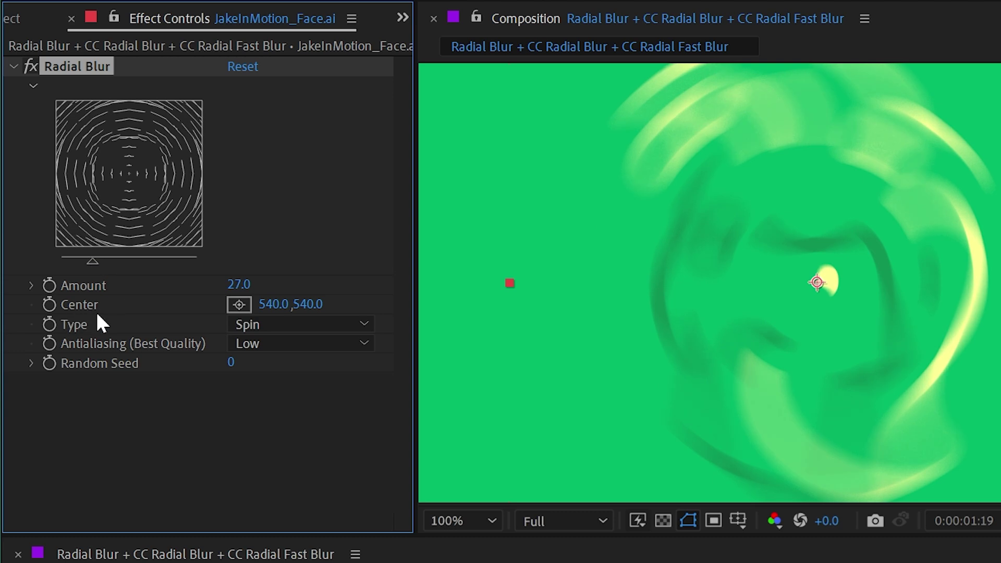
left_click_drag(273, 309, 312, 309)
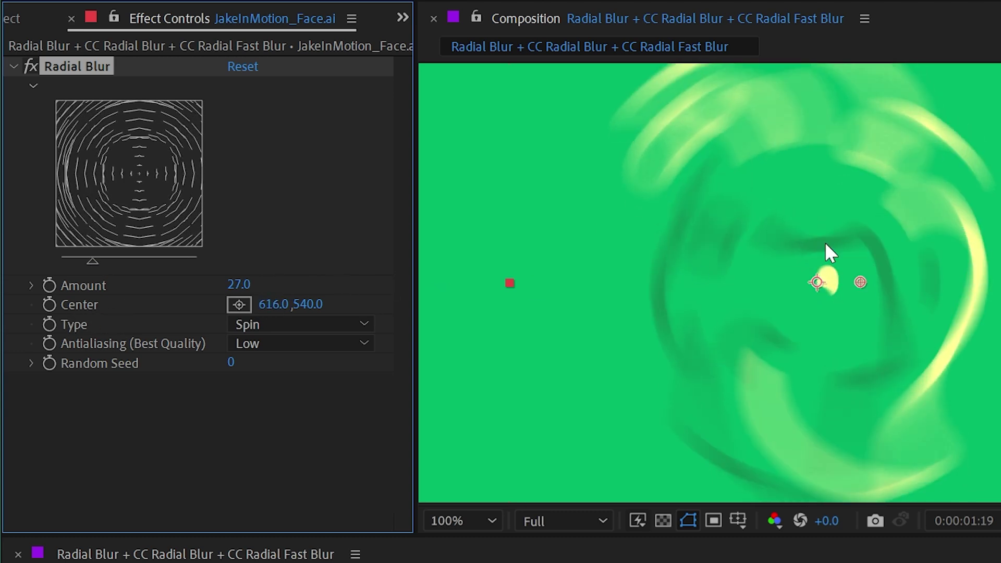
left_click_drag(866, 280, 808, 361)
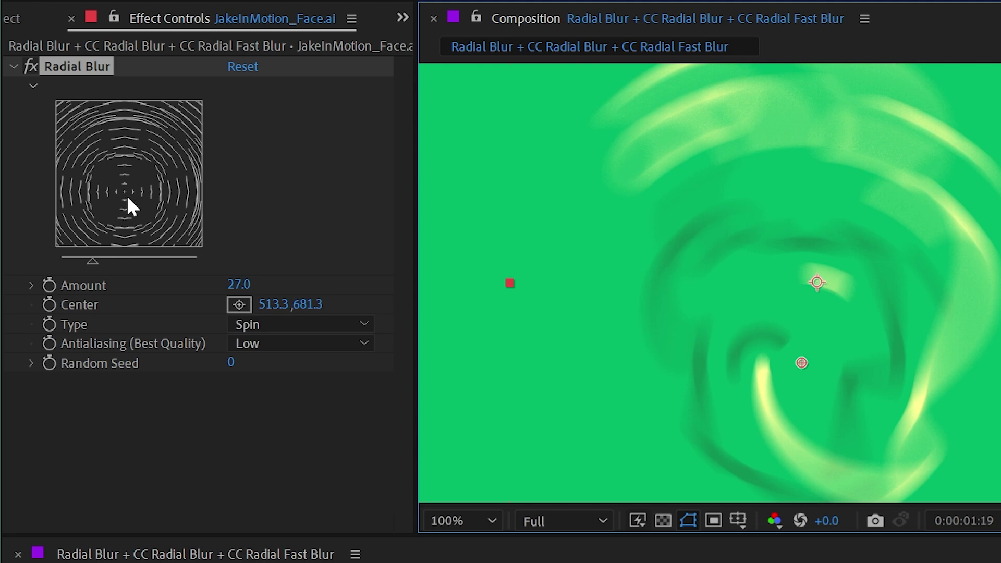
left_click_drag(127, 190, 107, 173)
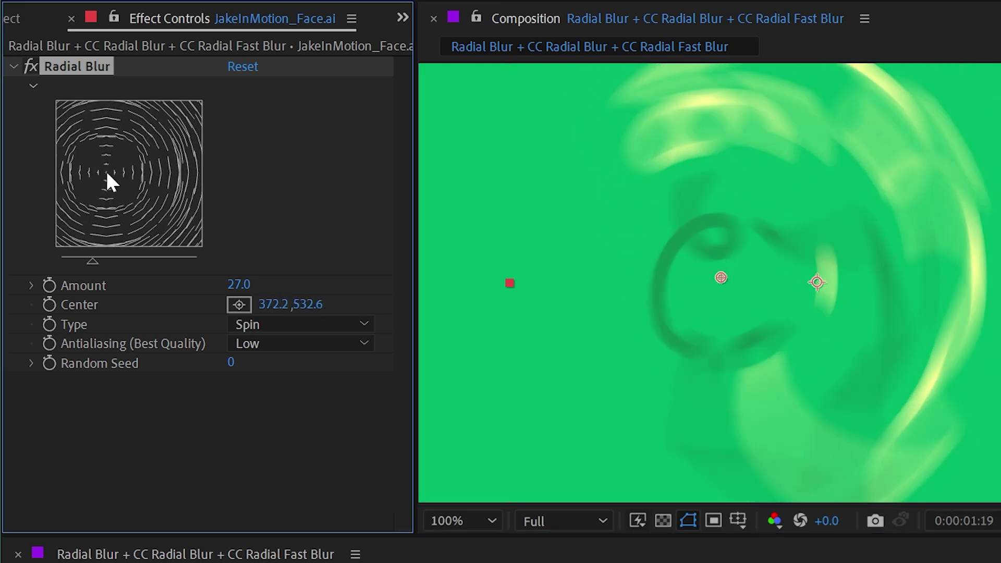
Reset Radial Blur, switch its Type to Zoom, raise Amount to 102 and drag the centre
left_click(248, 65)
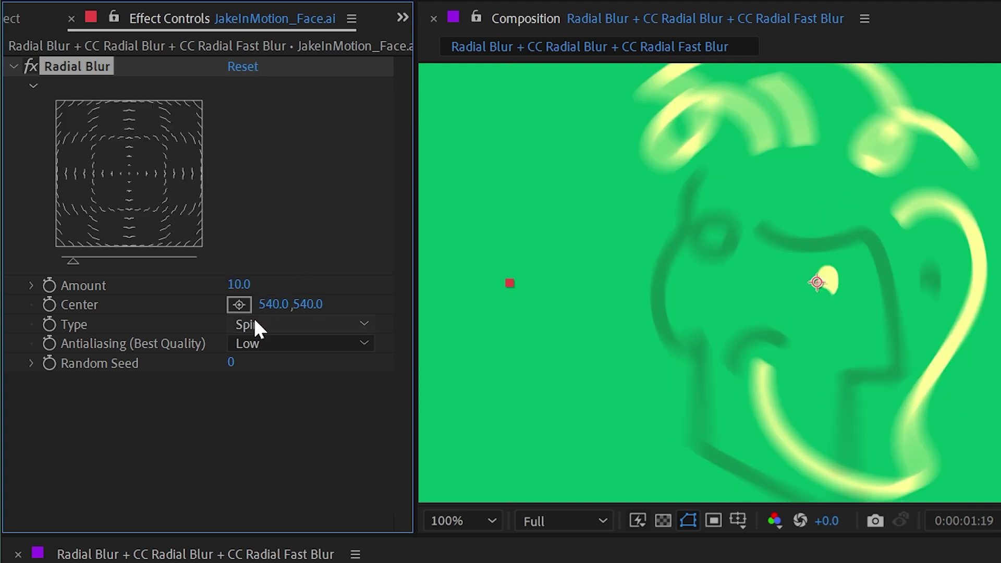
left_click(304, 323)
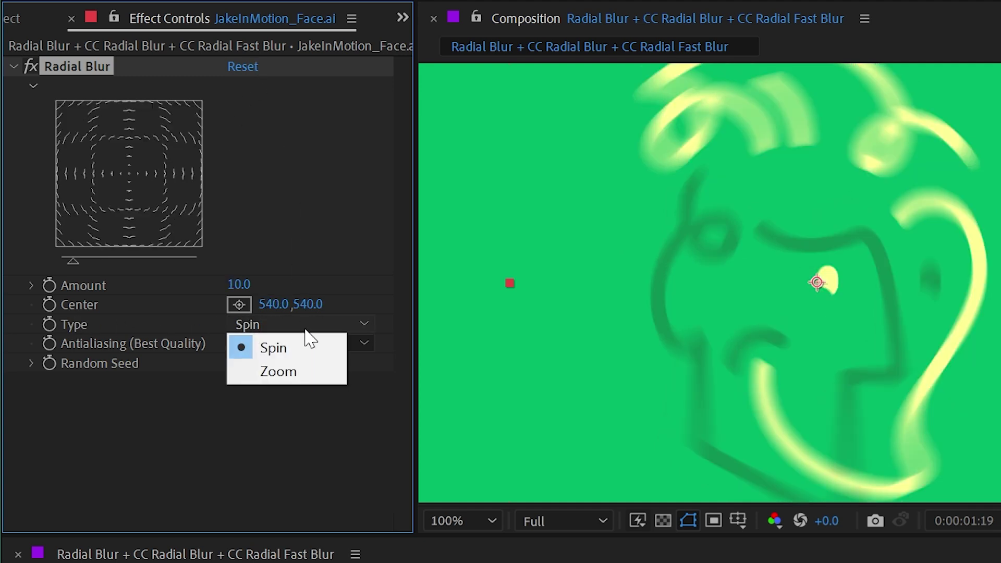
left_click(292, 371)
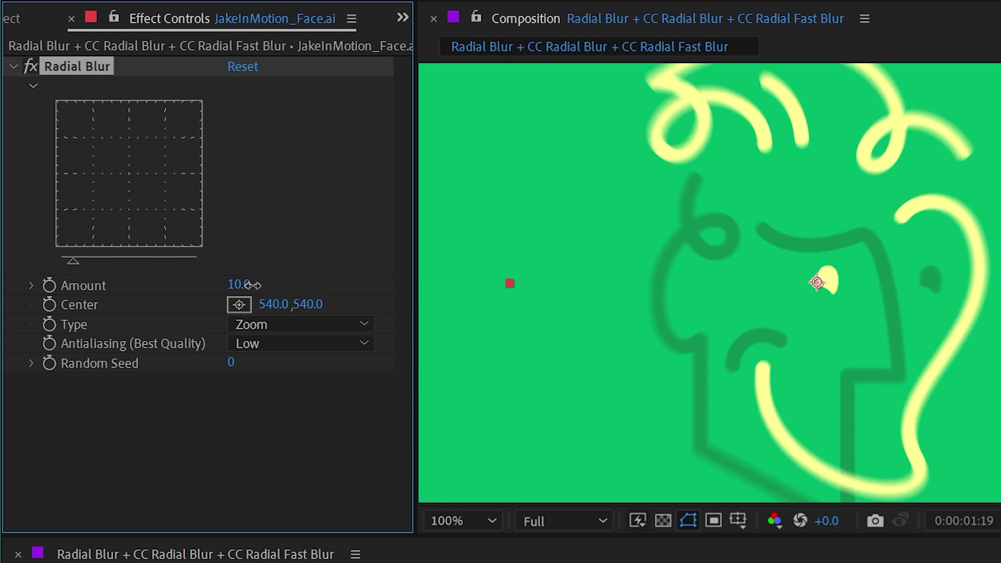
left_click_drag(251, 284, 333, 266)
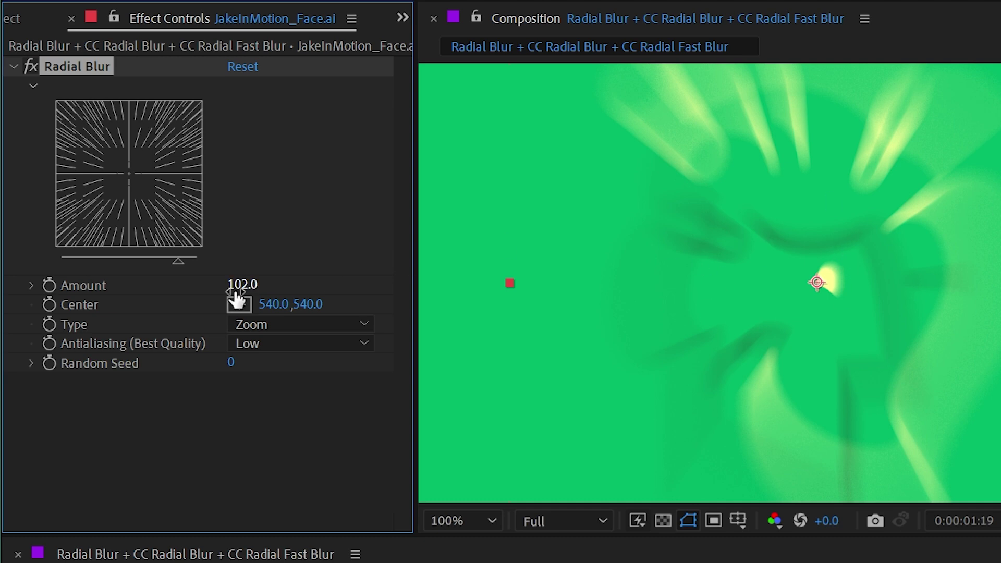
mouse_move(272, 304)
left_mouse_down()
mouse_move(476, 282)
mouse_move(365, 292)
mouse_move(520, 297)
mouse_move(9, 288)
mouse_move(427, 287)
mouse_move(413, 304)
mouse_move(135, 302)
left_mouse_up()
Change the Antialiasing quality and scrub Random Seed to 800
scroll(929, 283, "up", 2)
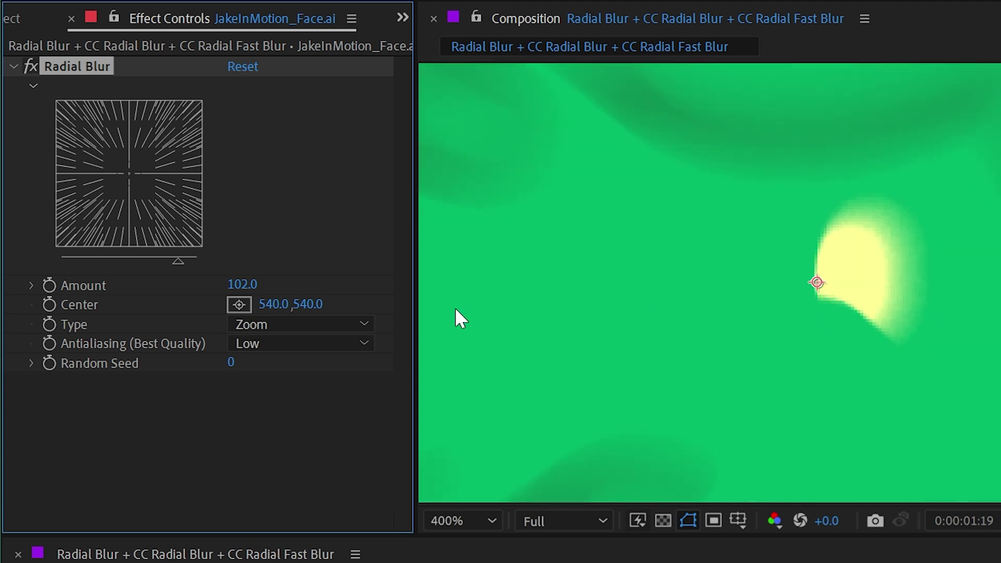
left_click(292, 343)
left_click(293, 390)
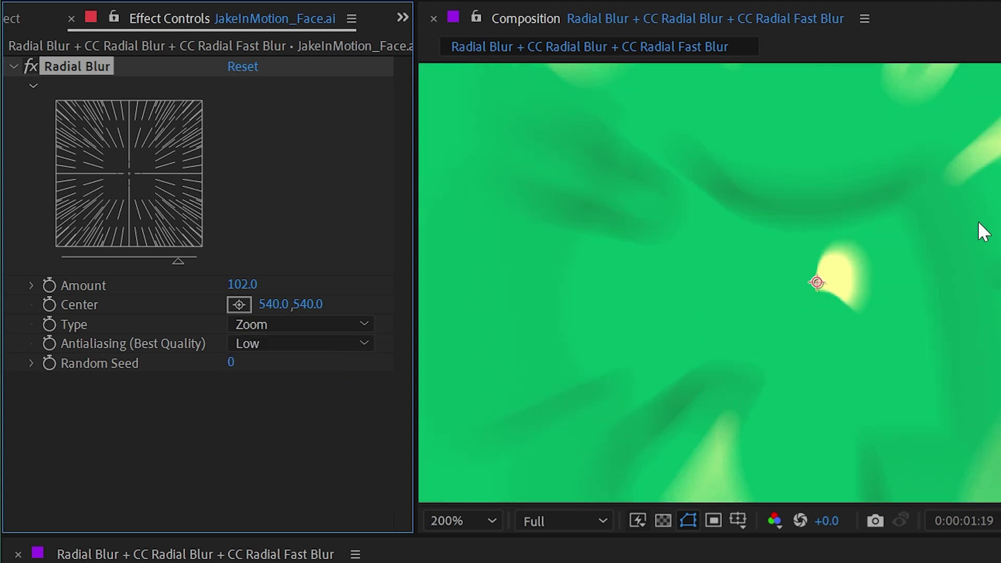
scroll(978, 221, "up", 1)
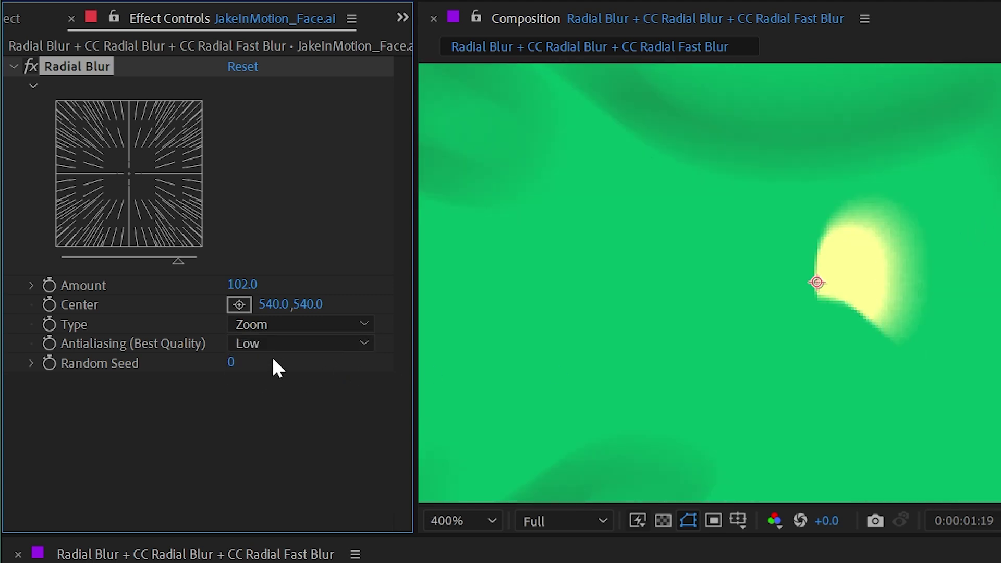
left_click_drag(239, 363, 291, 348)
scroll(851, 223, "down", 1)
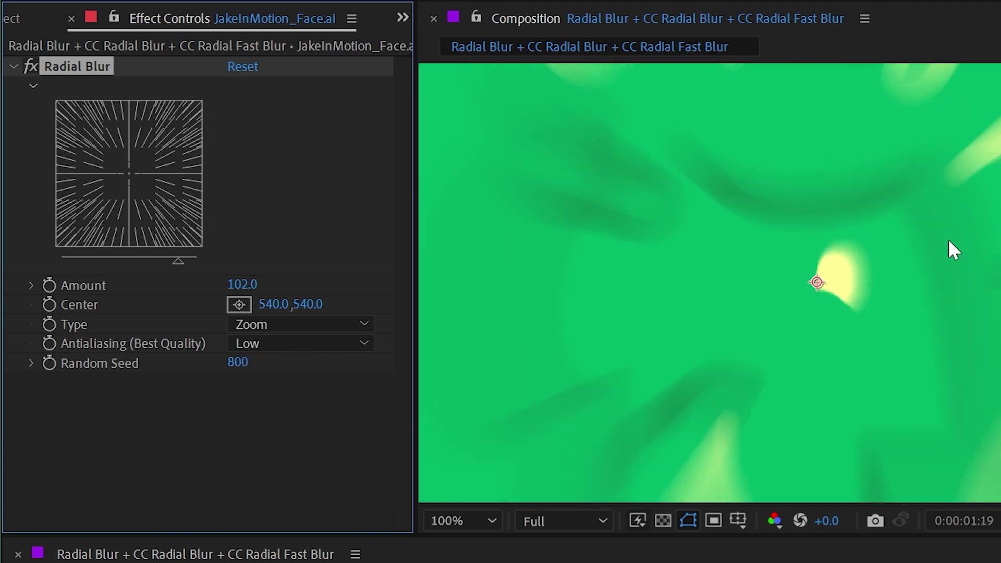
scroll(794, 297, "down", 1)
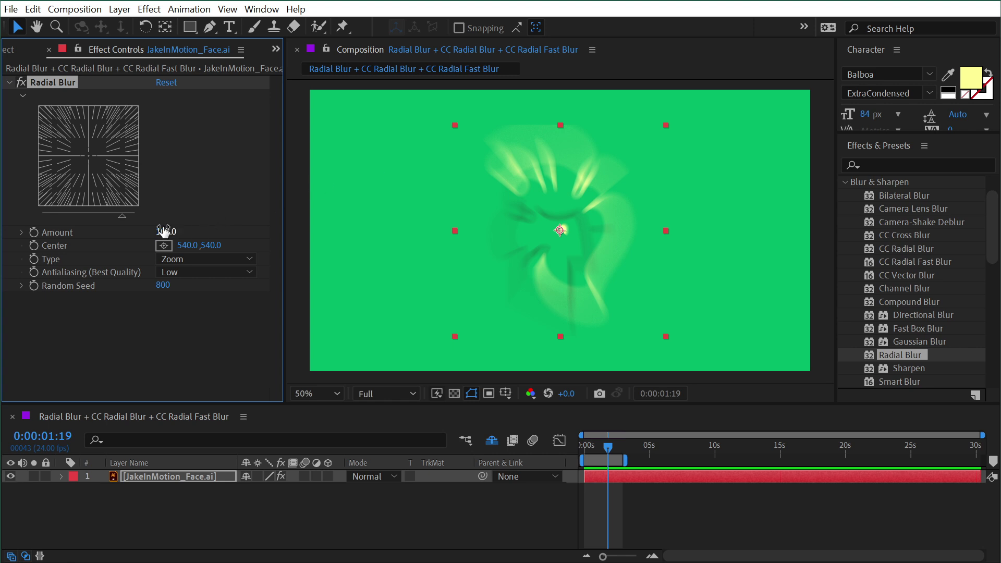
Raise the zoom Amount to 218, then add Grow Bounds above Radial Blur at 188 pixels
left_click_drag(166, 230, 248, 220)
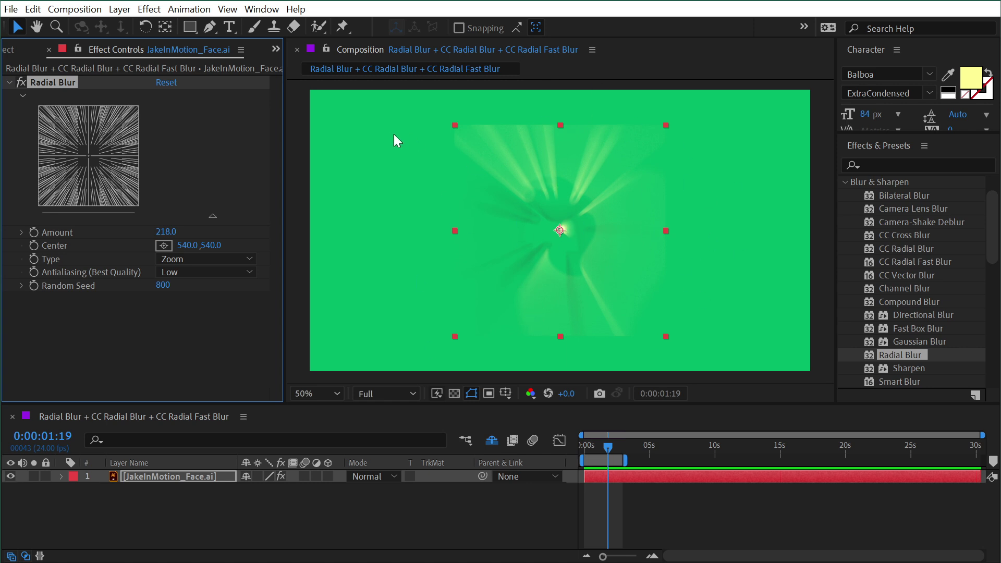
left_click(881, 167)
type("grow")
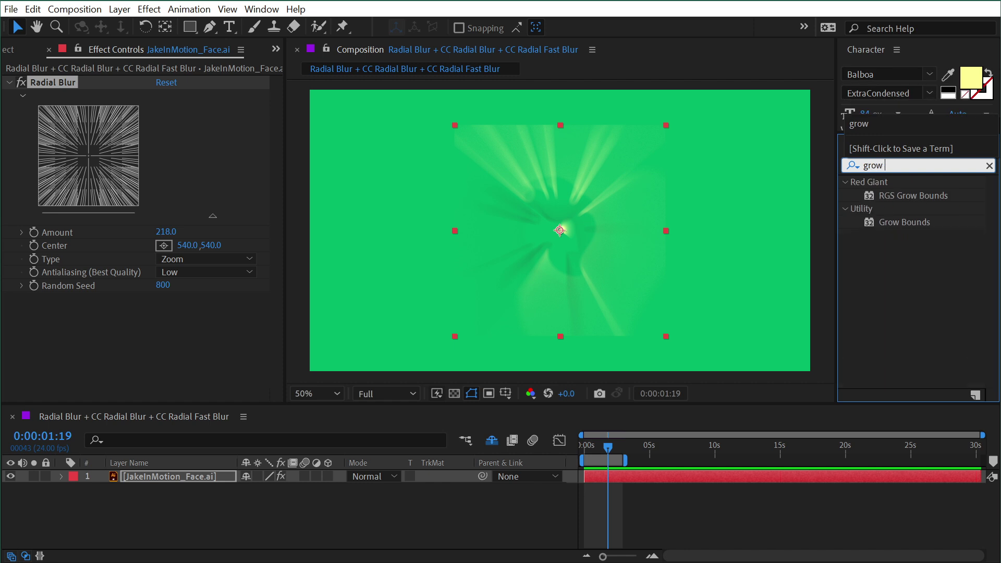
left_click_drag(904, 222, 70, 82)
left_click_drag(177, 93, 220, 90)
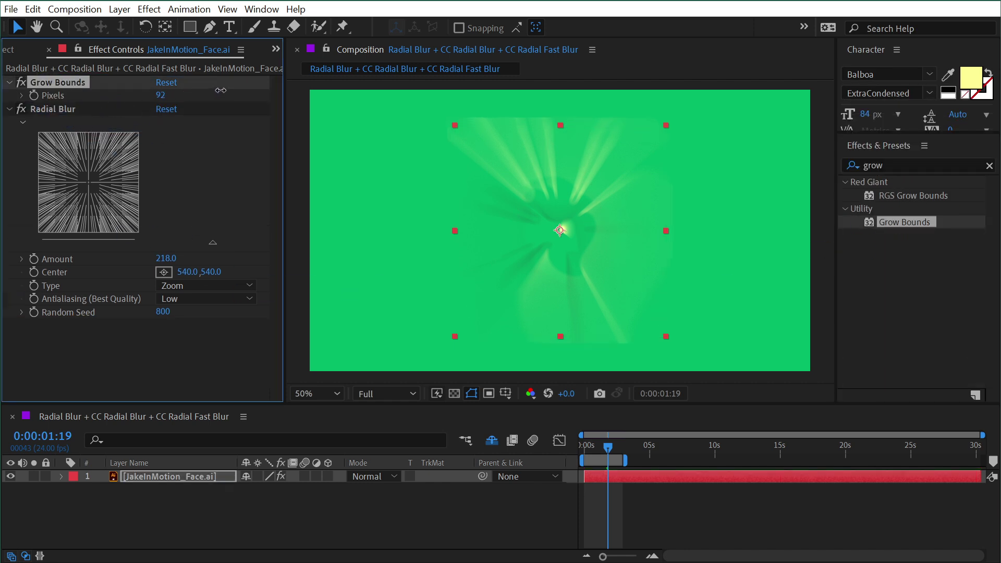
left_click_drag(280, 83, 164, 104)
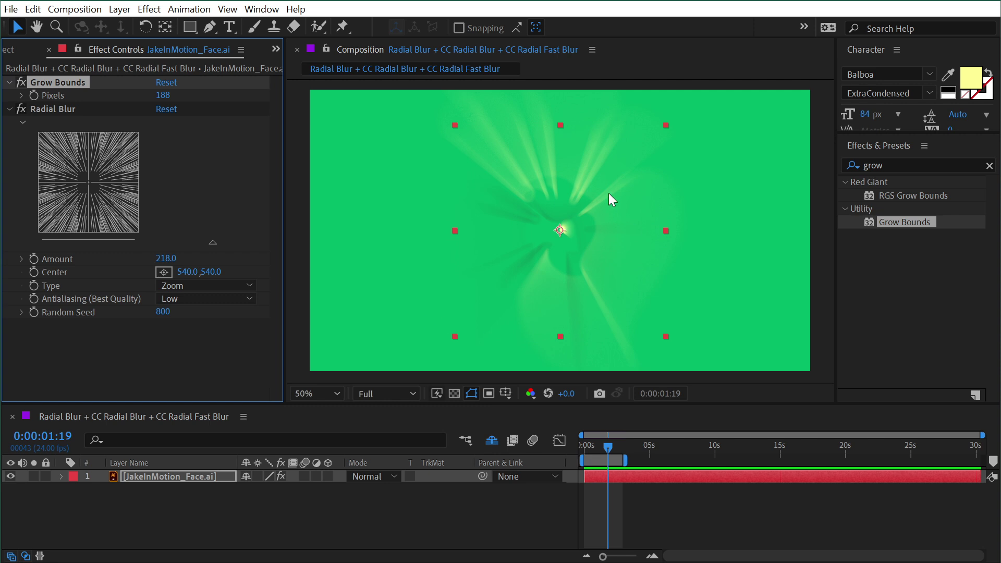
Add Solid Composite to the face layer and turn off Radial Blur to see the plain face
left_click(892, 164)
type("solid")
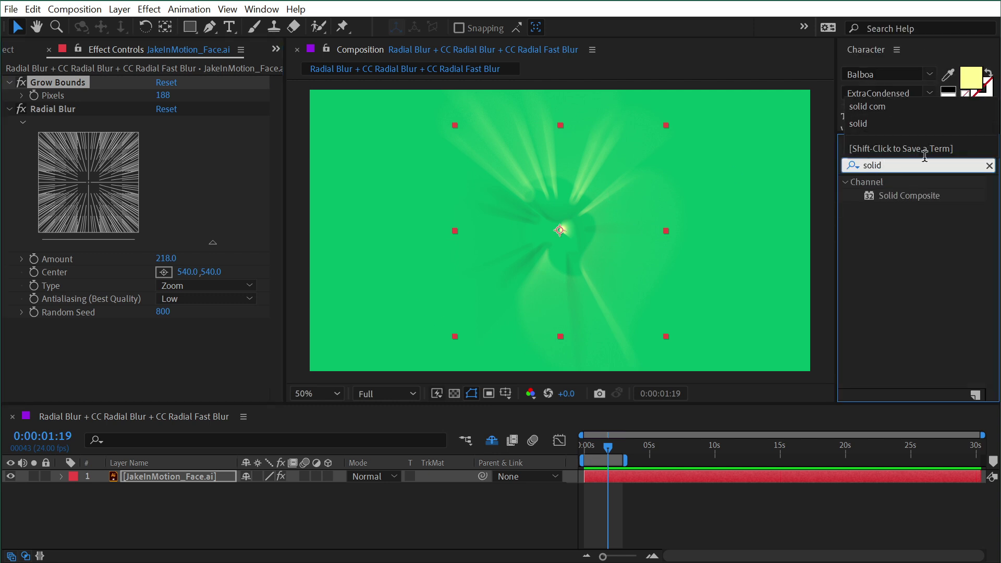
left_click_drag(910, 195, 92, 85)
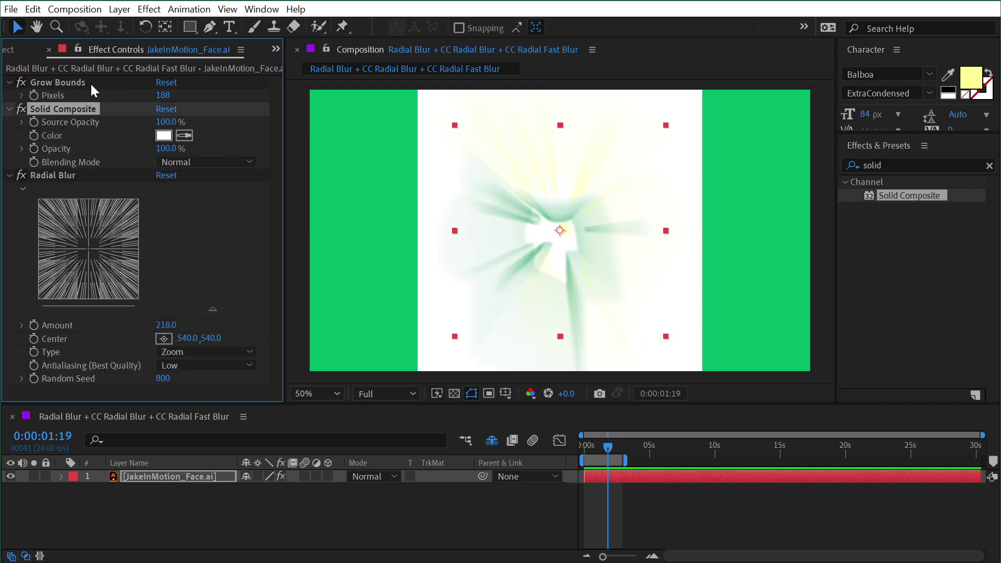
left_click(22, 175)
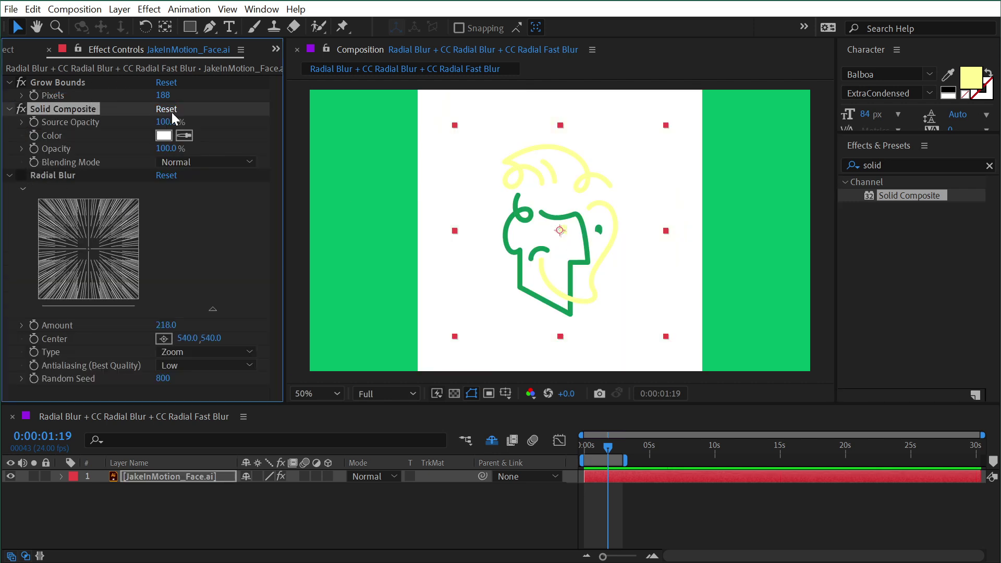
Set Grow Bounds to 0 pixels, then expand it to 745 pixels to widen the white solid
left_click(162, 95)
type("0")
key("Return")
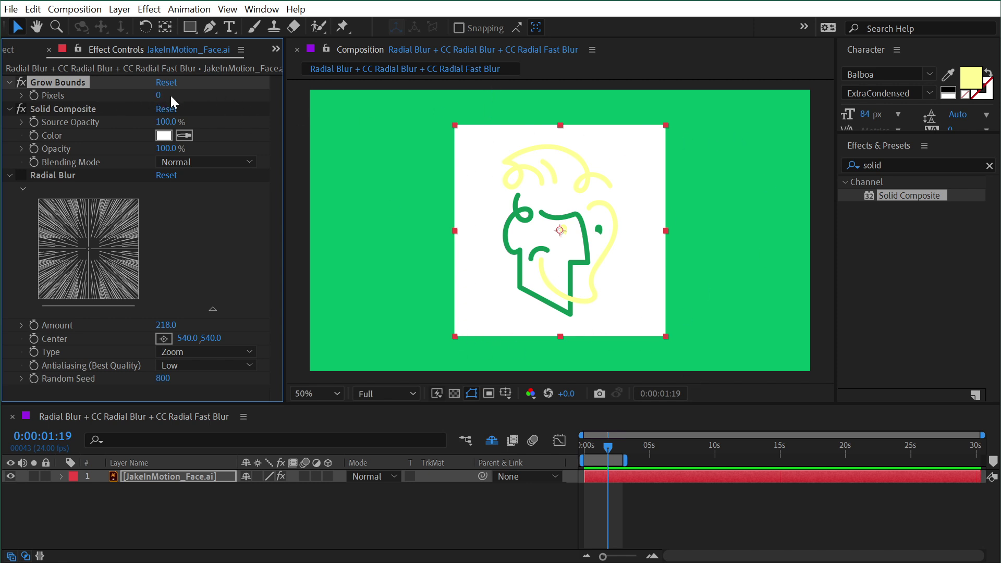
left_click_drag(160, 95, 490, 94)
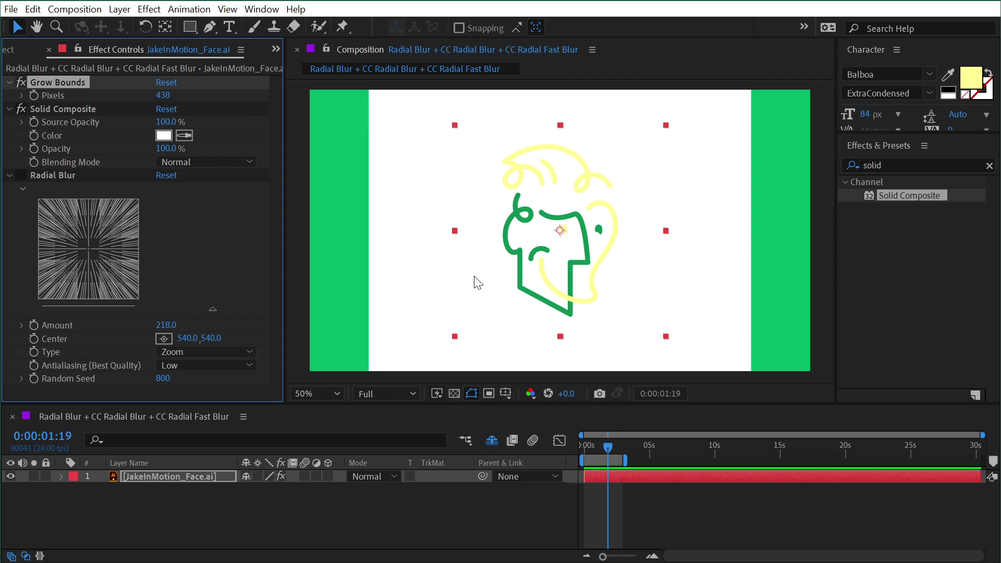
left_click_drag(163, 95, 366, 91)
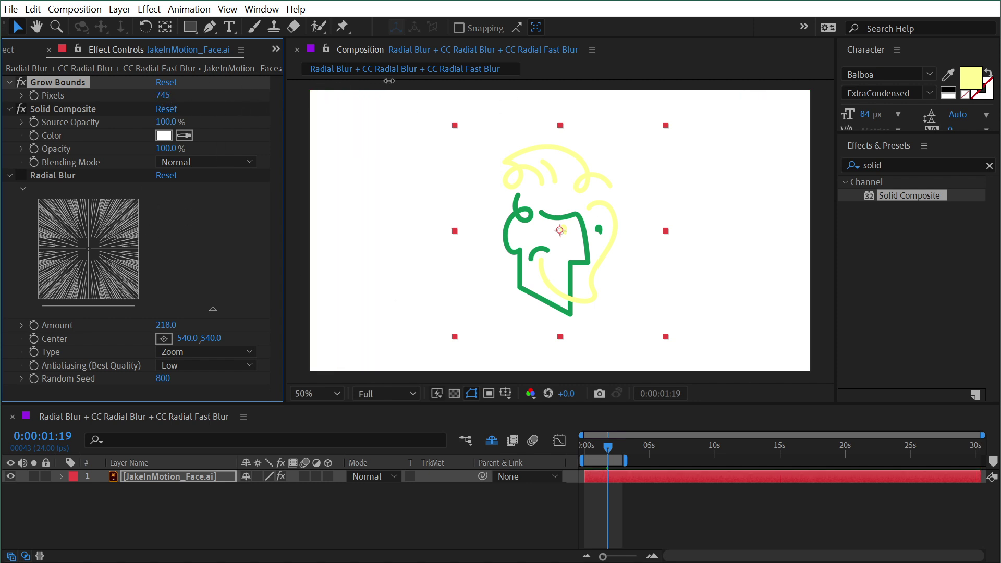
Disable Solid Composite, re-enable Radial Blur, drag its centre left, and select all effects
left_click(21, 109)
left_click(22, 175)
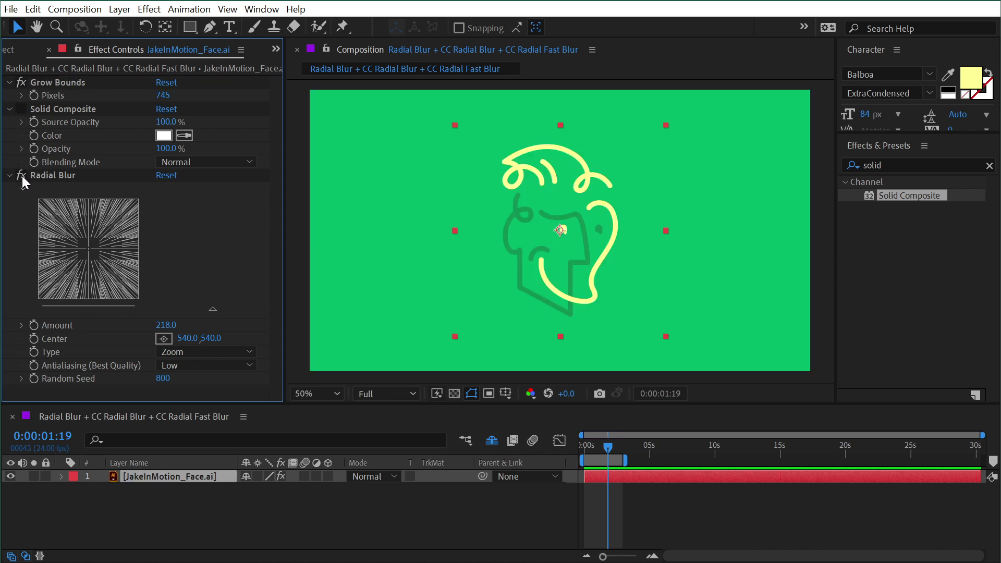
left_click(53, 174)
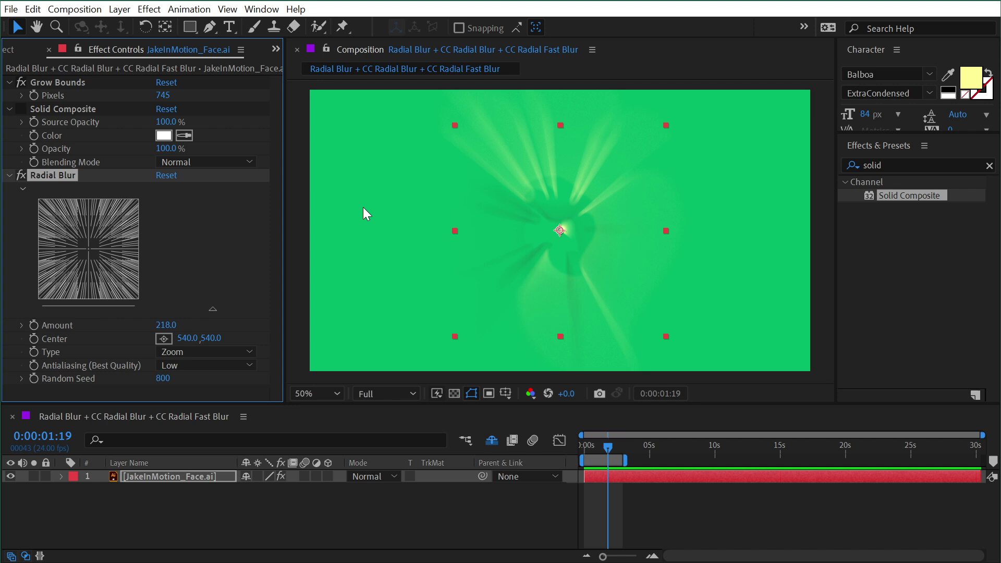
left_click(774, 176)
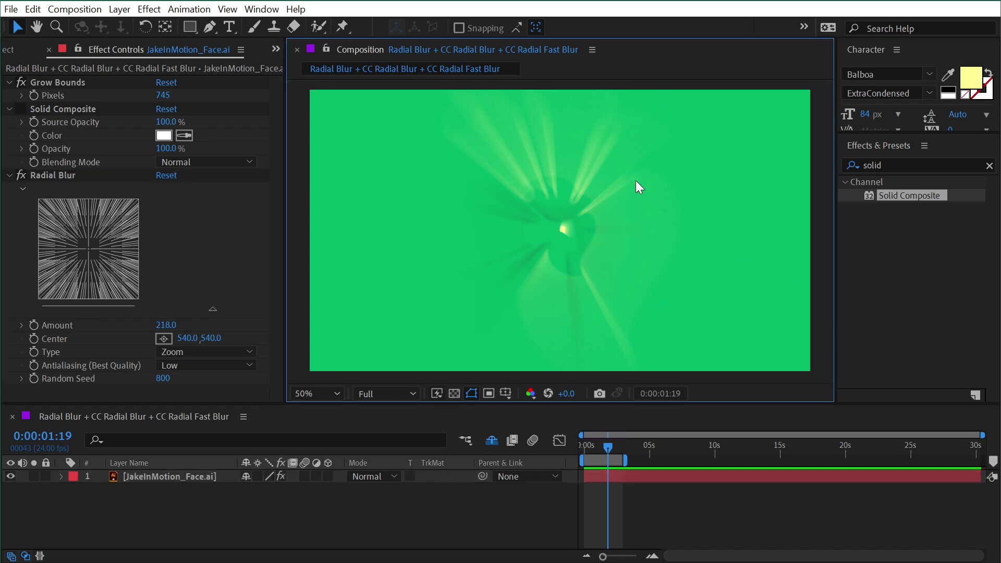
left_click(584, 225)
left_click_drag(558, 229, 322, 228)
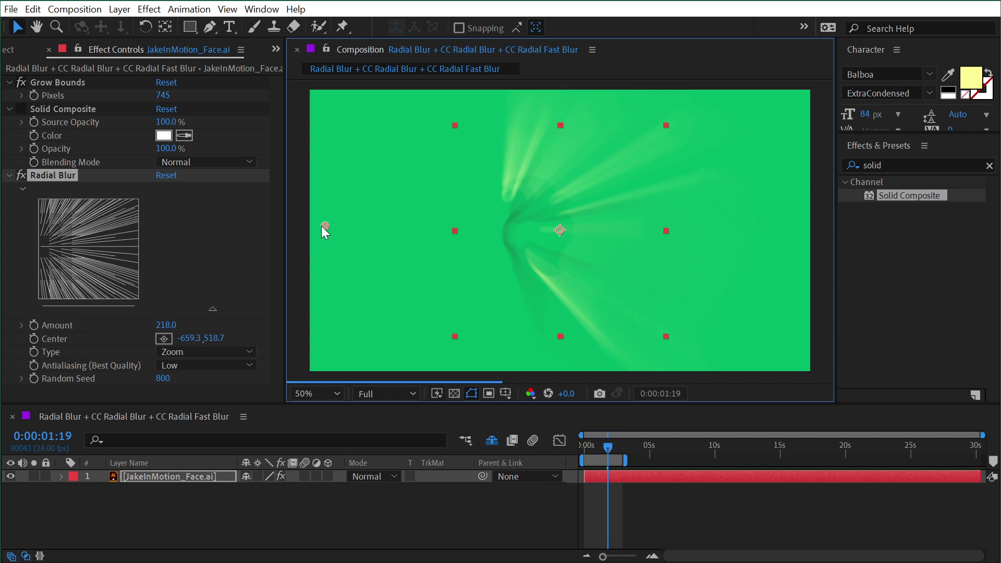
left_click(52, 82, "shift")
Delete the three effects and apply CC Radial Blur, found by searching 'cc rad', to the face
key("Delete")
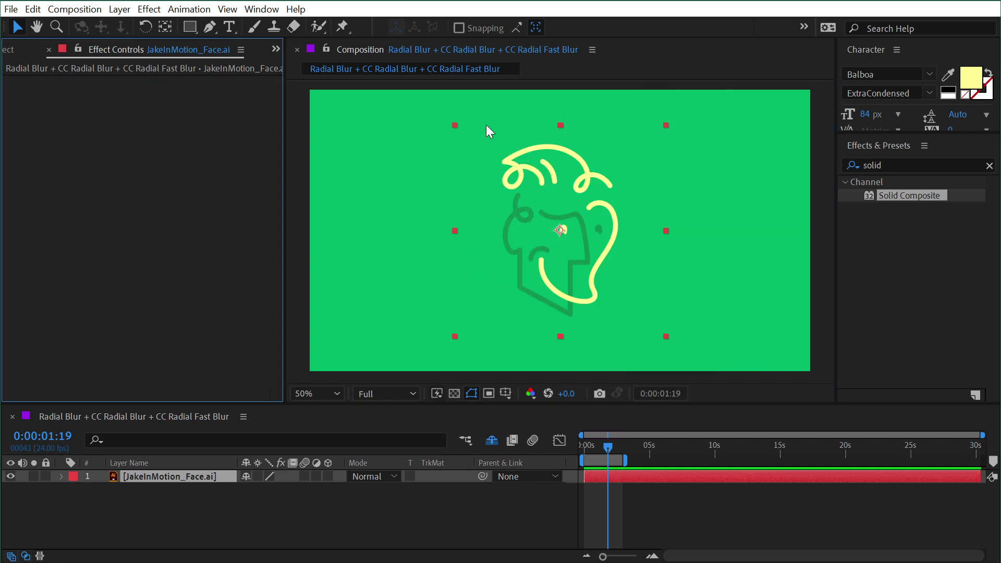
left_click(906, 165)
type("cc radi")
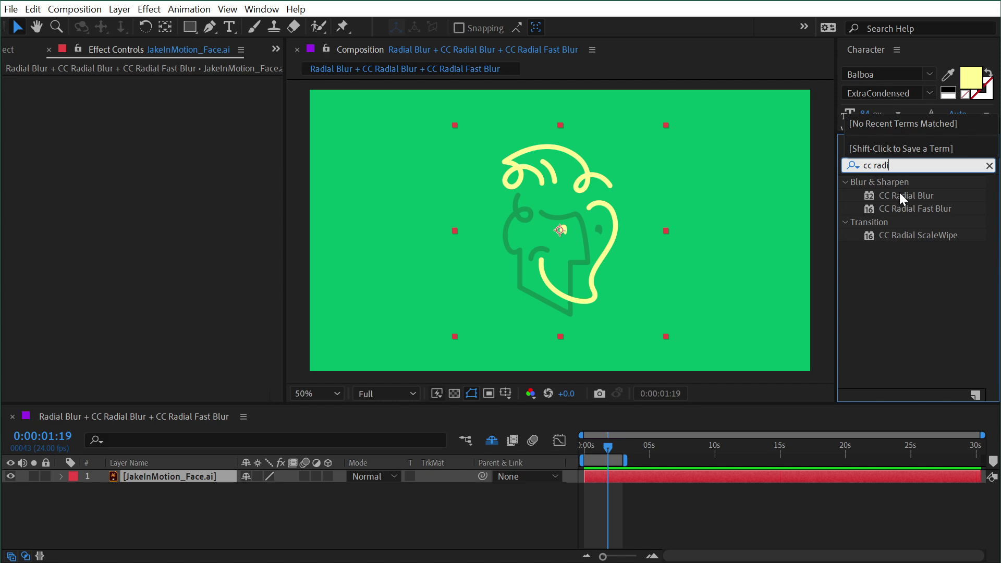
left_click_drag(903, 198, 554, 336)
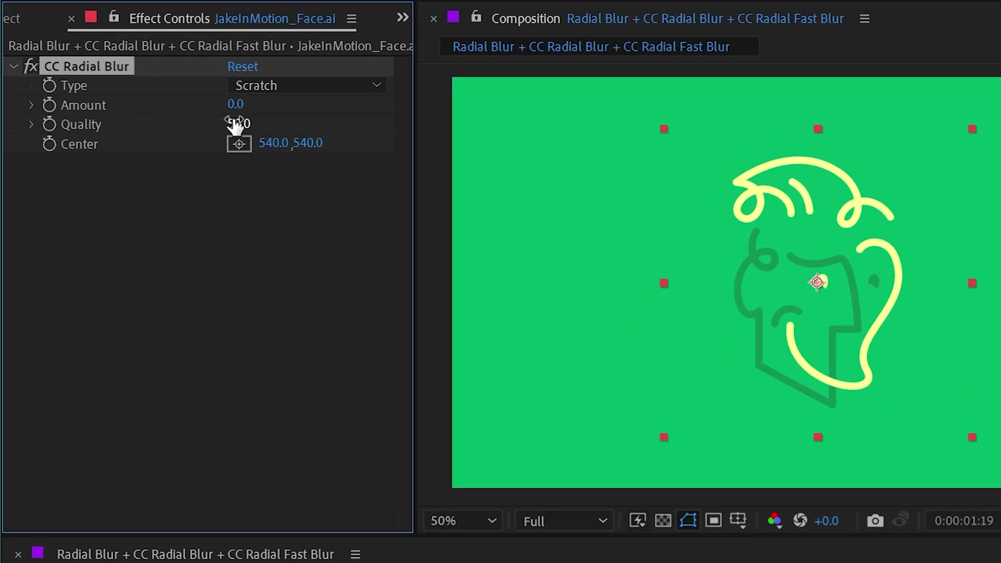
Scrub the CC Radial Blur Amount to compare strengths, then try Rotate with a negative Amount
left_click_drag(230, 105, 267, 113)
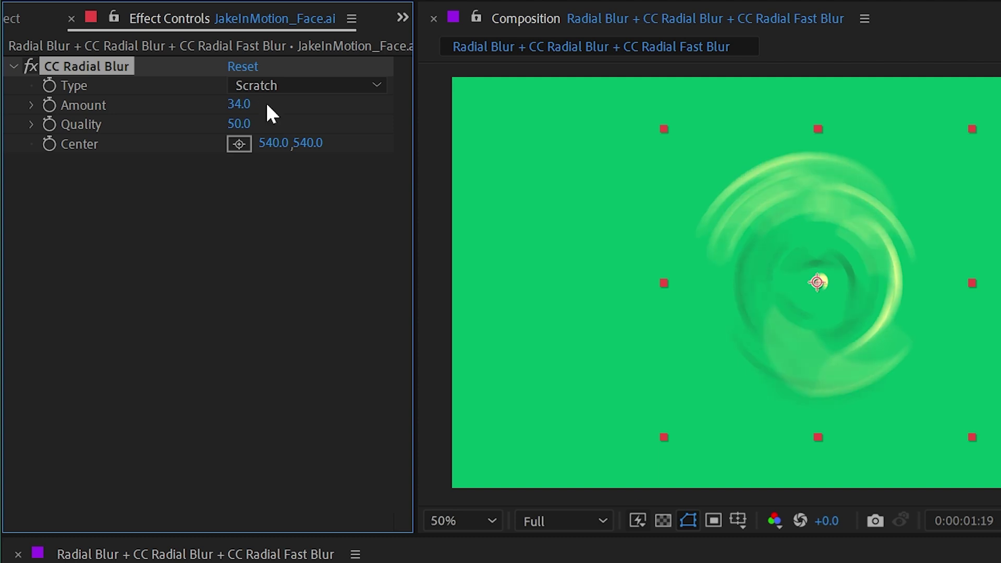
scroll(853, 261, "up", 2)
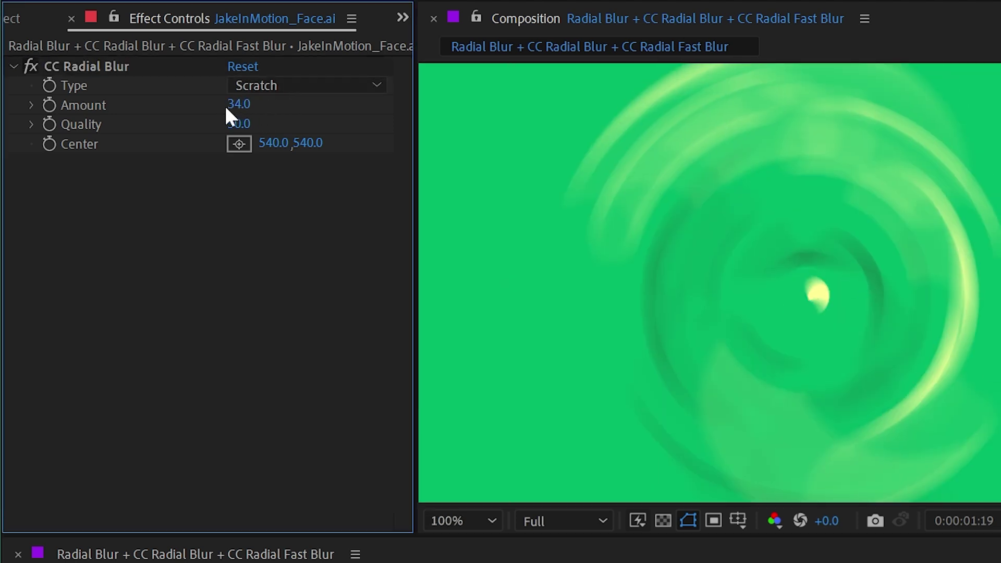
mouse_move(229, 104)
left_mouse_down()
mouse_move(206, 103)
mouse_move(221, 93)
mouse_move(195, 96)
mouse_move(245, 92)
mouse_move(206, 92)
mouse_move(234, 92)
left_mouse_up()
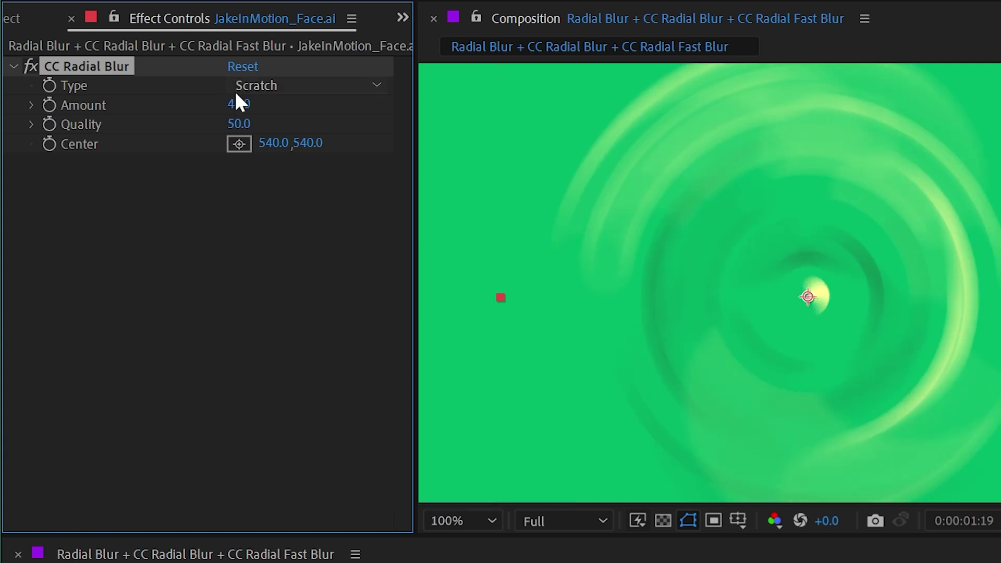
left_click(276, 87)
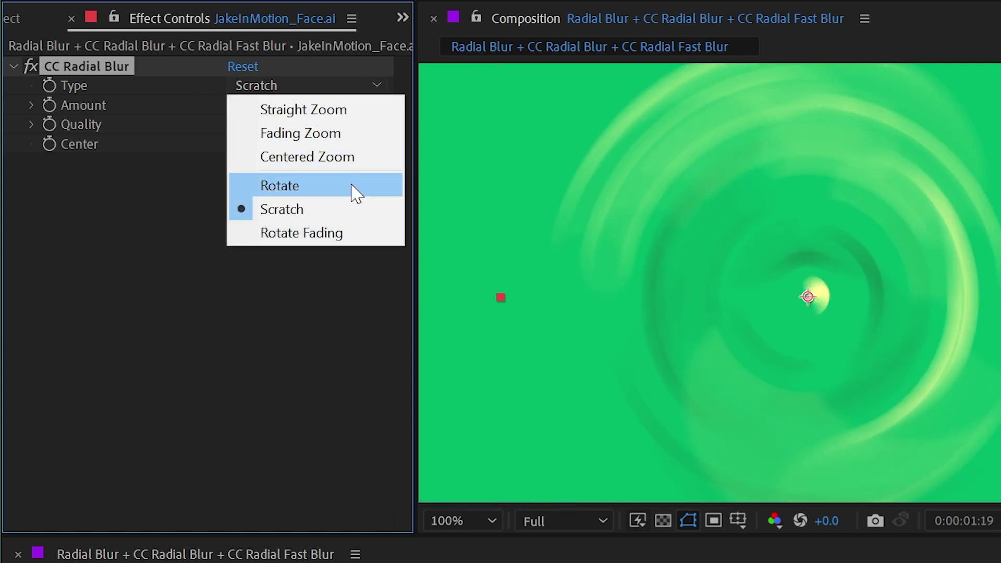
left_click(354, 187)
mouse_move(237, 106)
left_mouse_down()
mouse_move(134, 103)
mouse_move(252, 104)
mouse_move(237, 105)
left_mouse_up()
Try the Rotate Fading type, then Straight Zoom with Amount 83
left_click(294, 79)
left_click(277, 237)
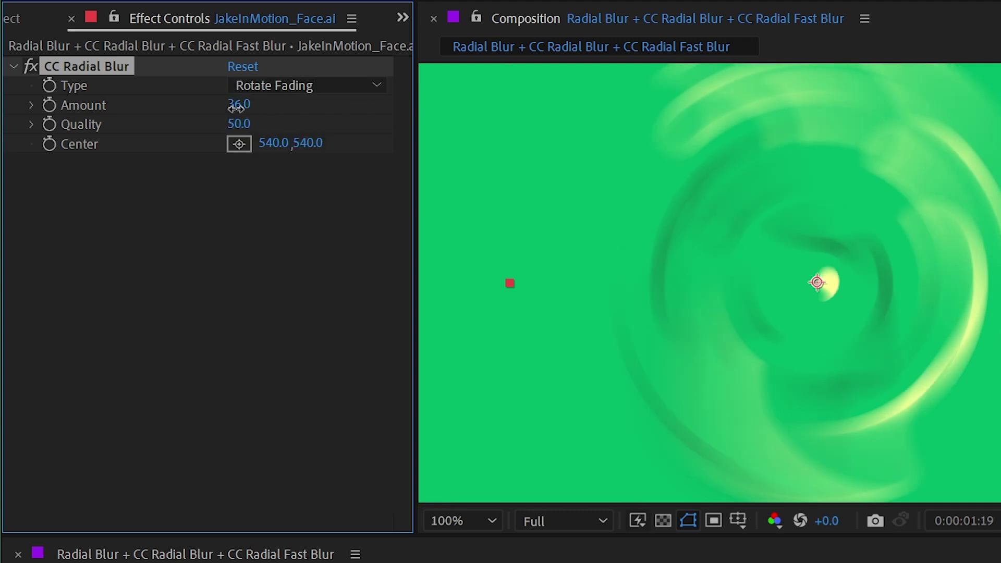
mouse_move(236, 108)
left_mouse_down()
mouse_move(202, 98)
mouse_move(241, 98)
left_mouse_up()
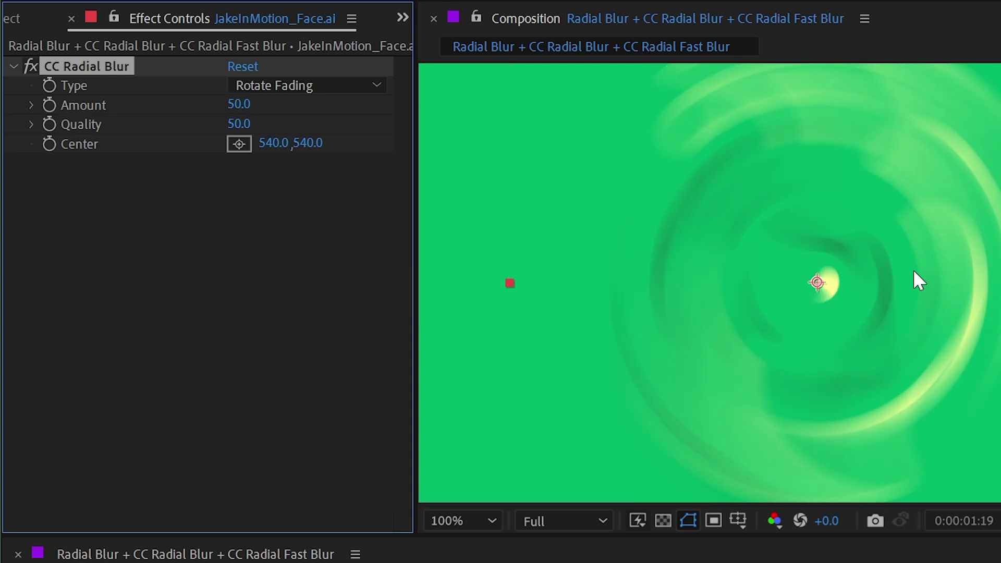
left_click(308, 85)
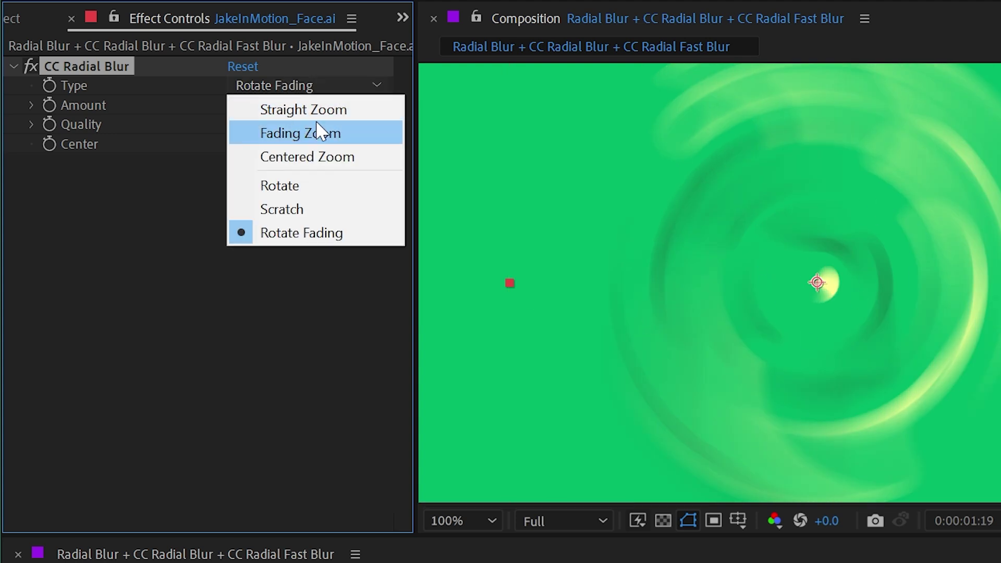
left_click(313, 109)
left_click_drag(239, 104, 284, 101)
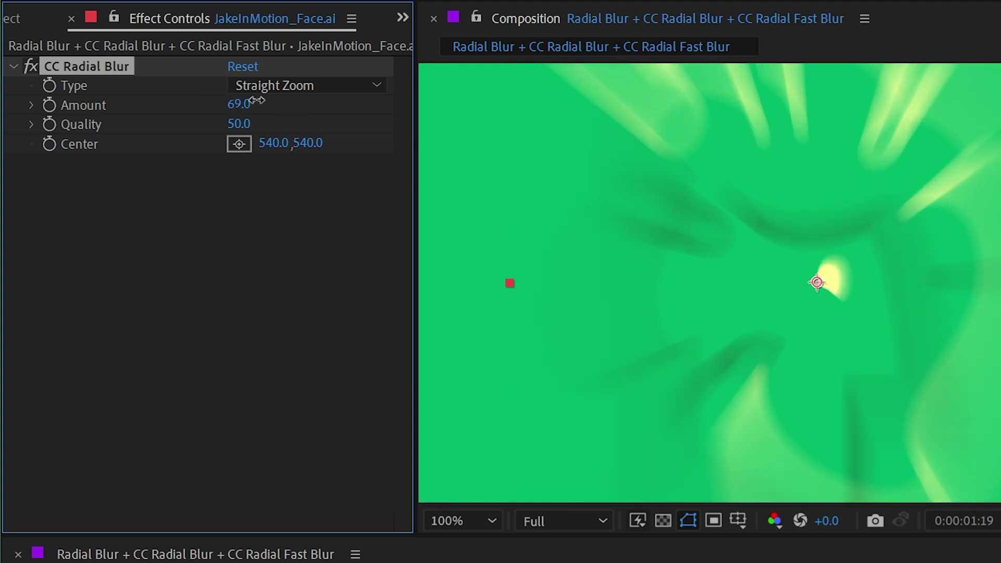
Compare Fading Zoom and Straight Zoom, settling on Centered Zoom with Amount 110
left_click(269, 86)
left_click(314, 132)
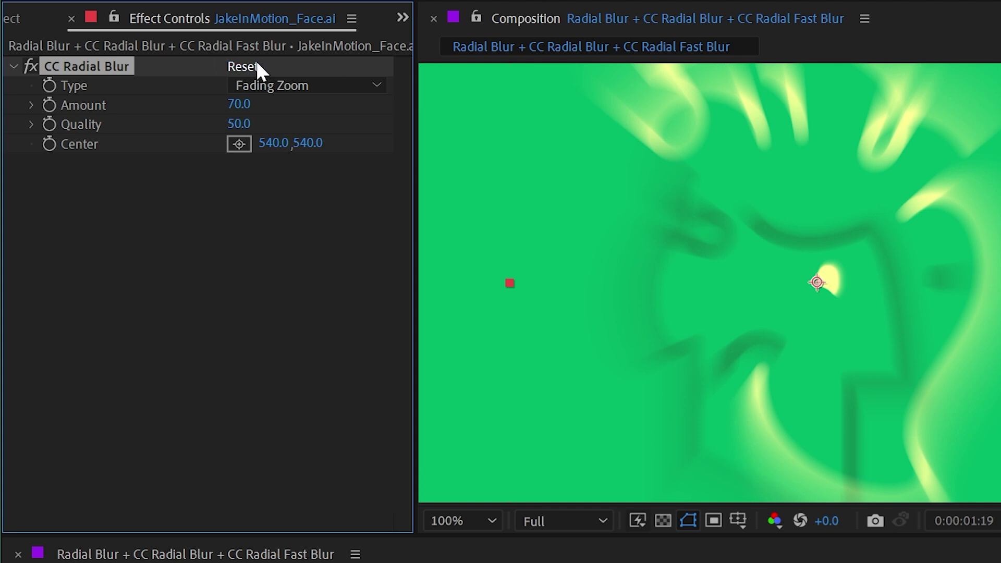
left_click(275, 86)
left_click(294, 155)
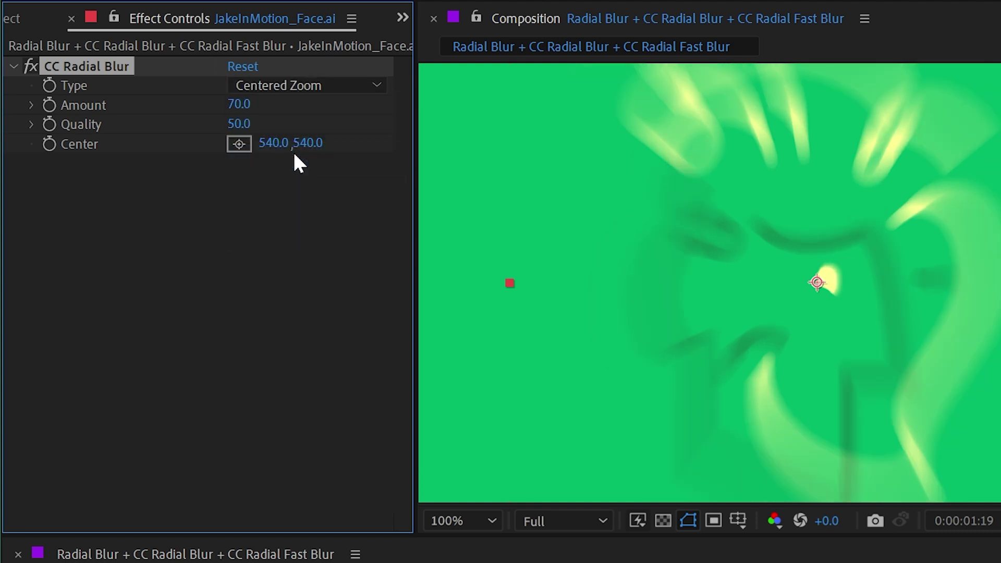
left_click_drag(241, 104, 286, 103)
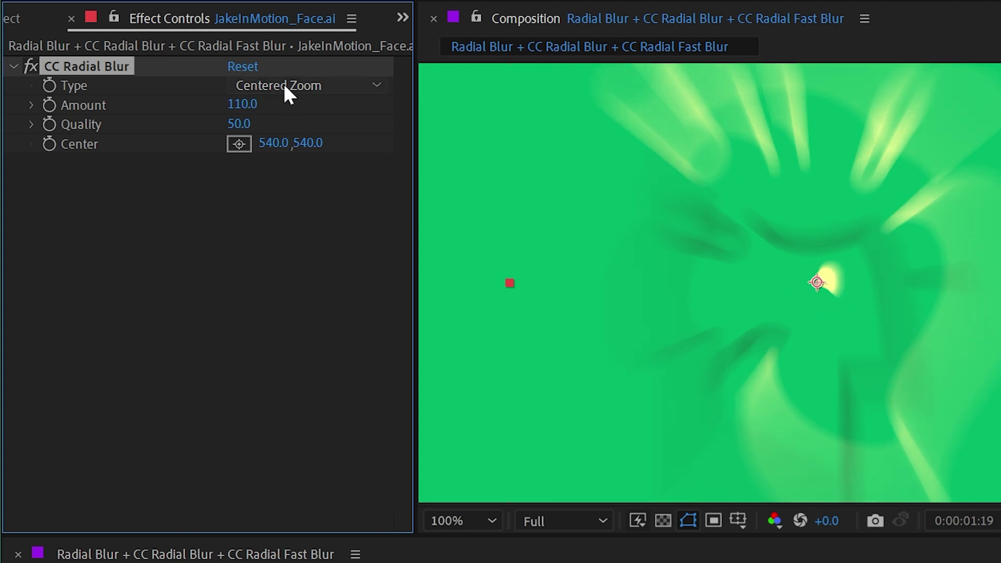
left_click(286, 86)
left_click(308, 109)
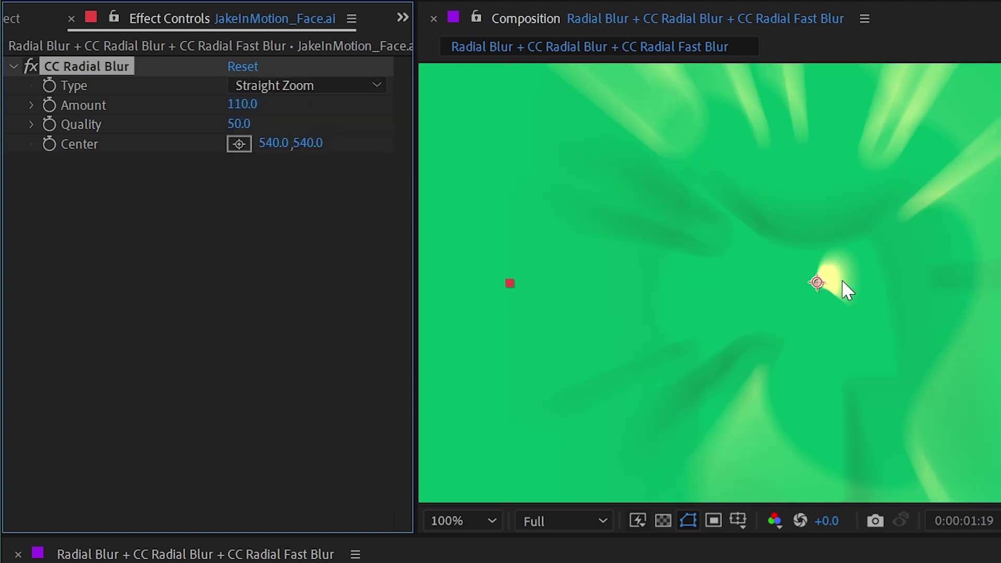
left_click(308, 85)
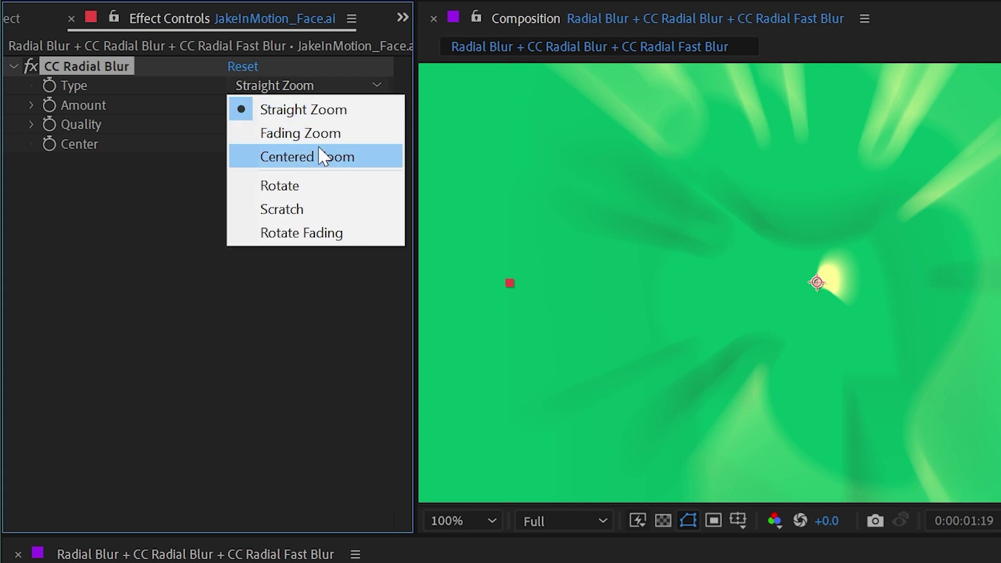
left_click(320, 156)
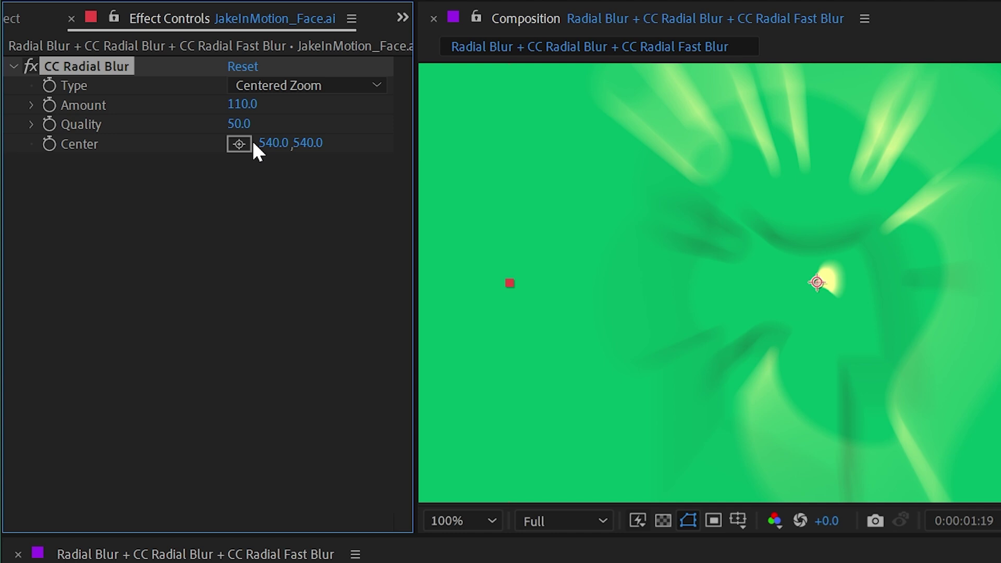
Test moving the blur centre, undo back to 540,540, and magnify the viewer to 400%
left_click_drag(271, 144, 365, 144)
mouse_move(967, 302)
left_mouse_down()
mouse_move(962, 364)
mouse_move(649, 383)
mouse_move(624, 208)
mouse_move(837, 182)
mouse_move(882, 230)
left_mouse_up()
key("ctrl+z")
key("ctrl+z")
key("period")
key("period")
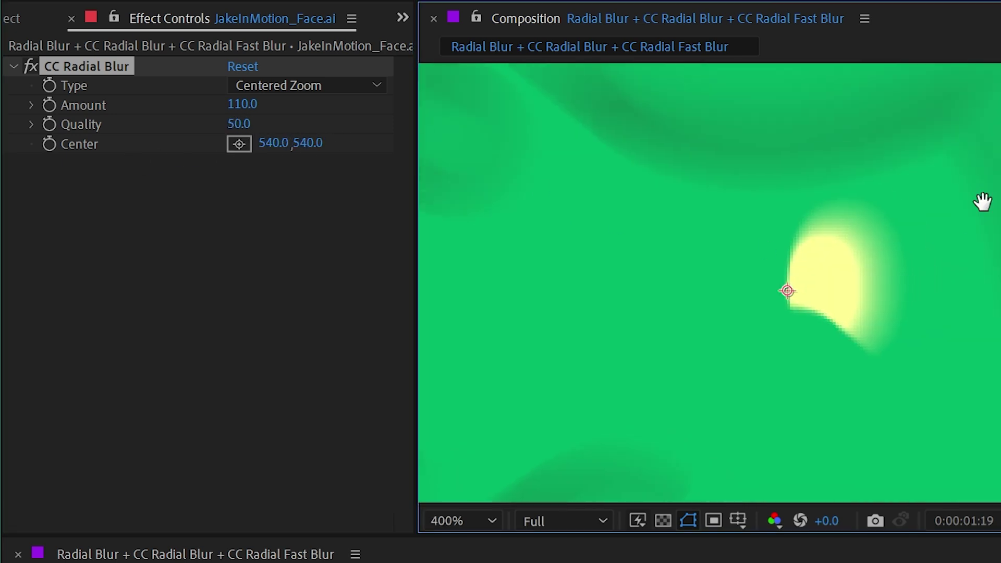
Scrub CC Radial Blur Quality through several values, ending at 33.5
left_click_drag(240, 124, 146, 145)
left_click_drag(239, 123, 125, 140)
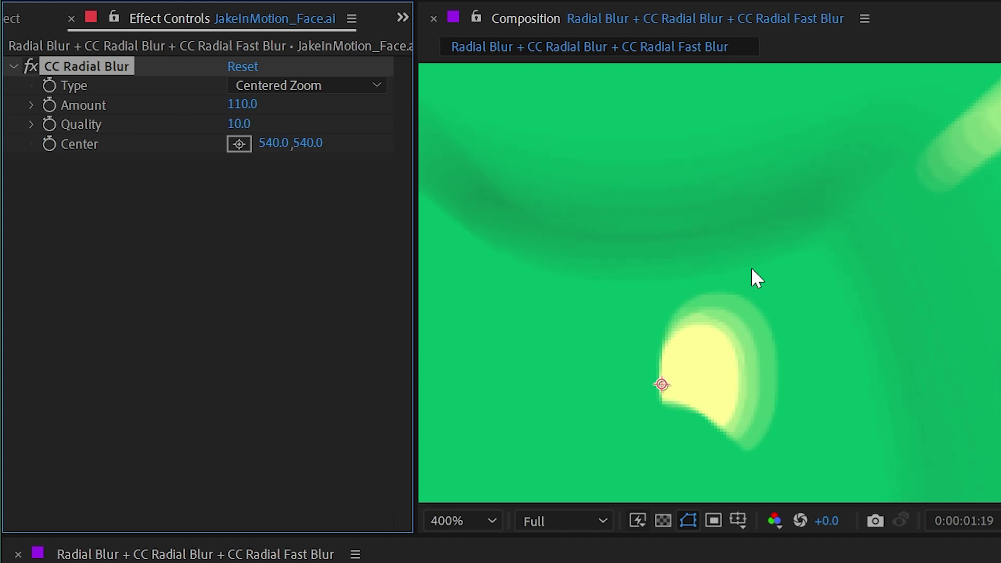
left_click_drag(239, 123, 997, 232)
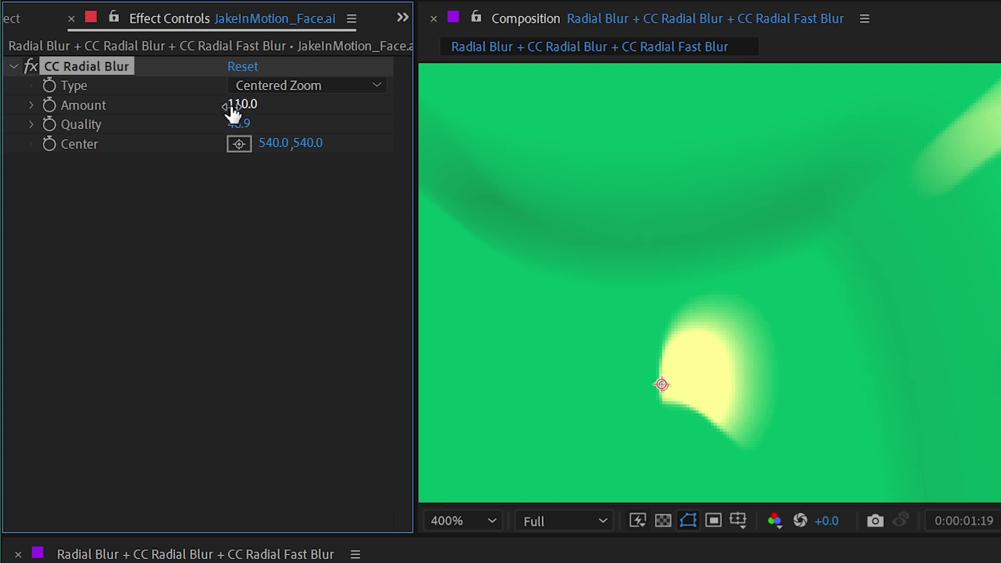
left_click_drag(239, 123, 83, 131)
scroll(894, 253, "down", 4)
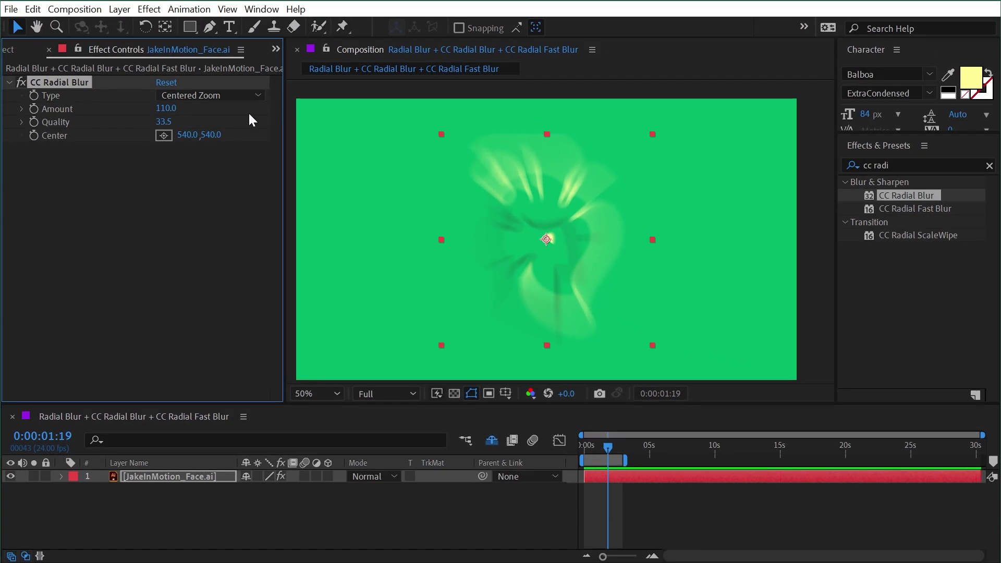
Raise CC Radial Blur Amount to 155, then replace it with CC Radial Fast Blur
left_click(172, 122)
left_click_drag(170, 115, 193, 116)
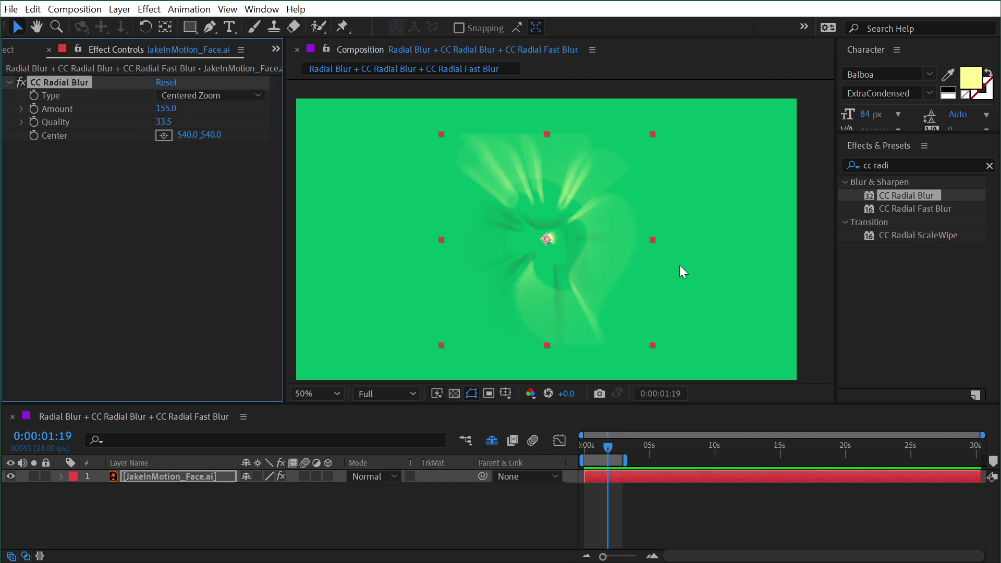
left_click(94, 84)
key("Delete")
left_click(916, 208)
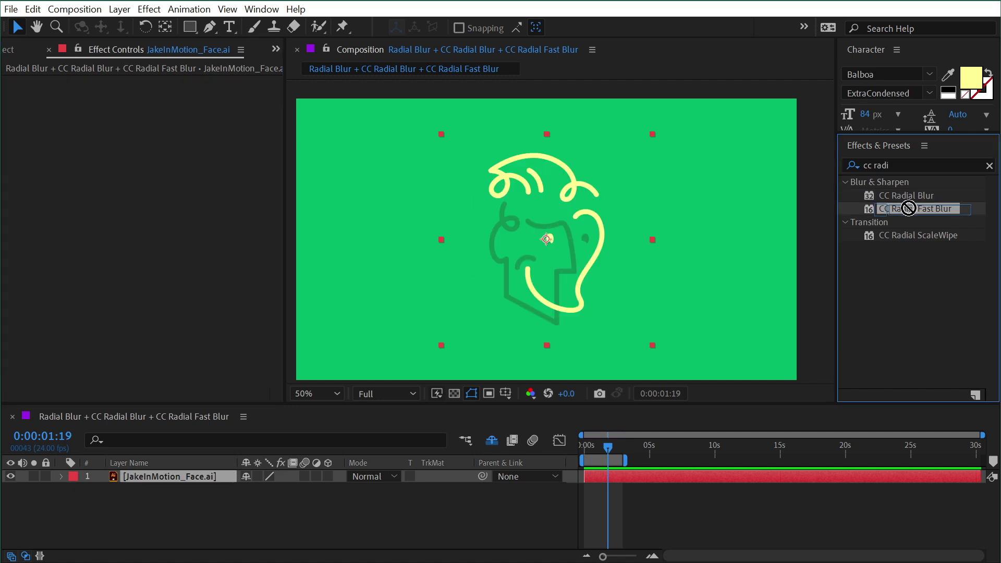
left_click_drag(944, 214, 177, 212)
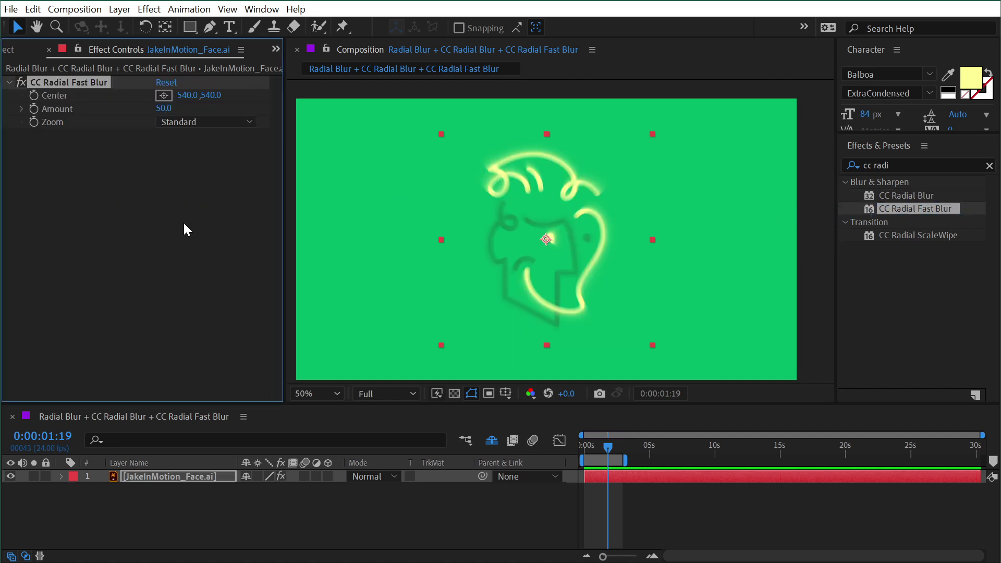
Set Fast Blur Amount to 100, test moving its centre, then reset and restore Amount 100
left_click_drag(163, 108, 200, 102)
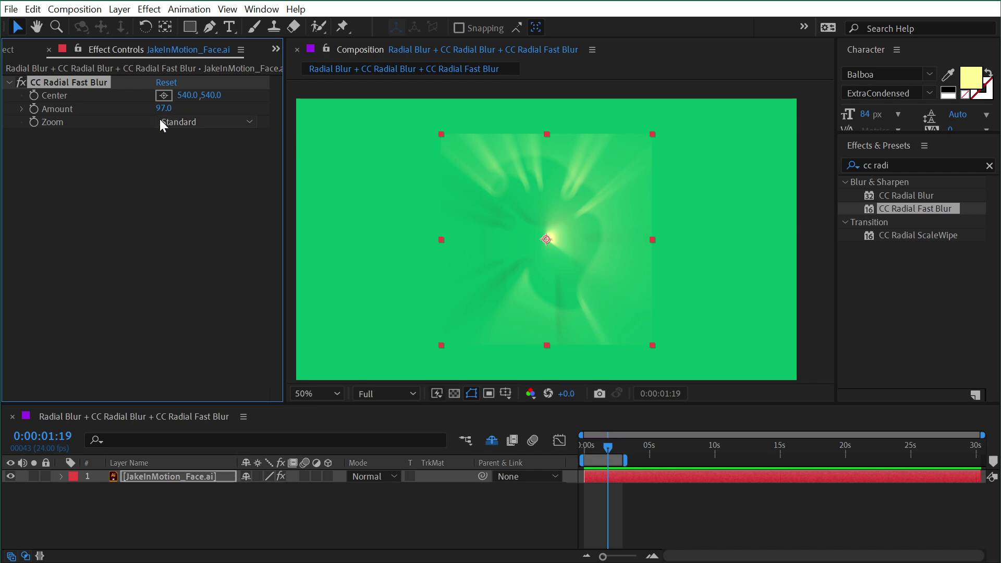
left_click_drag(547, 239, 523, 240)
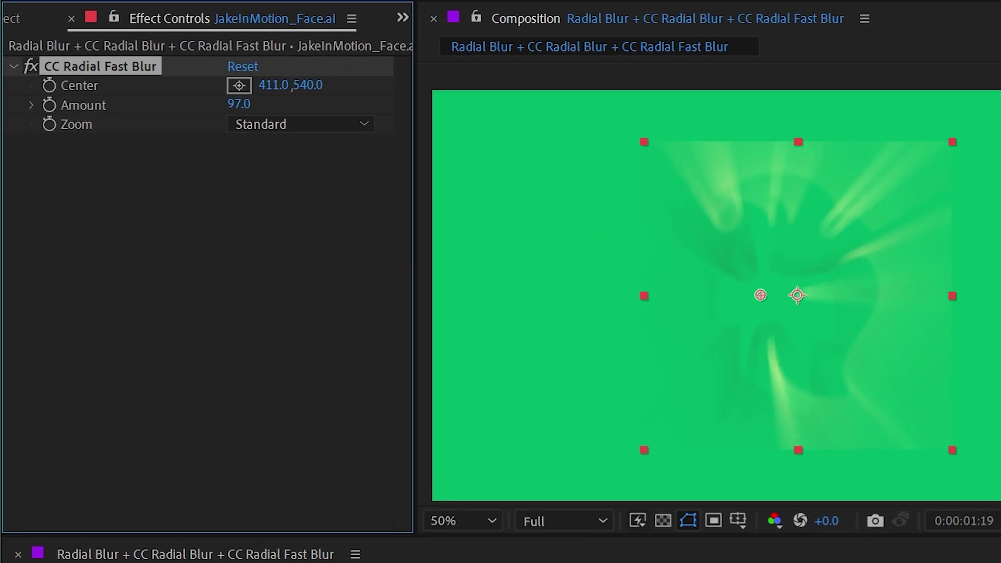
left_click_drag(739, 301, 709, 250)
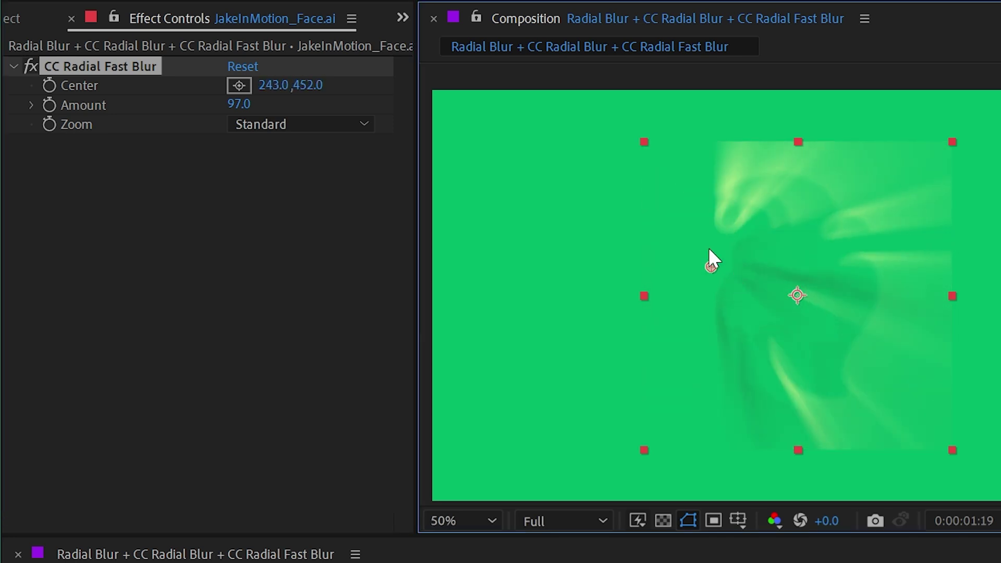
left_click(228, 67)
mouse_move(239, 104)
left_mouse_down()
mouse_move(253, 105)
mouse_move(197, 99)
mouse_move(225, 99)
left_mouse_up()
Try Brightest zoom, then set Zoom to Darkest and lower Amount to 75
left_click(285, 125)
left_click(310, 179)
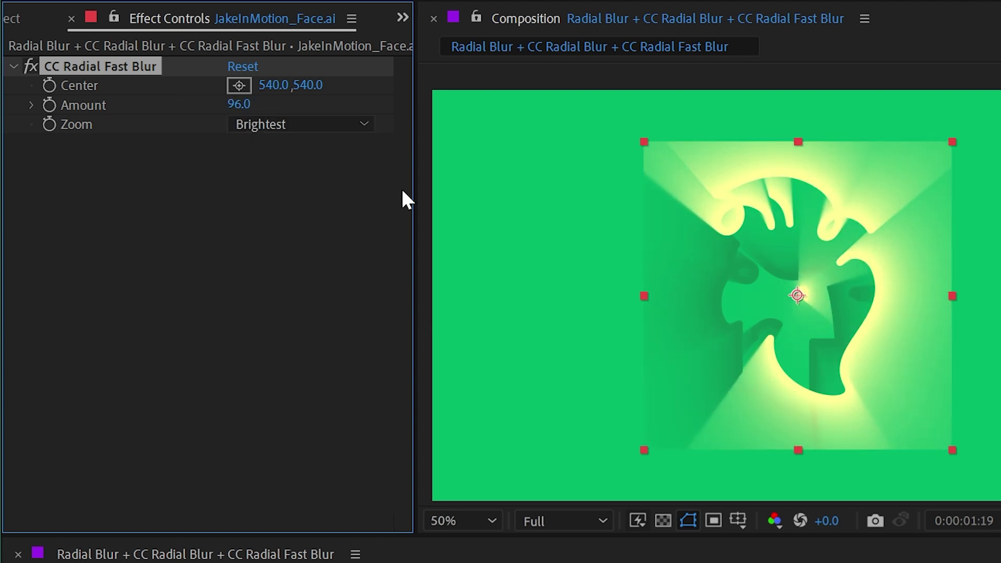
left_click(313, 125)
left_click(295, 193)
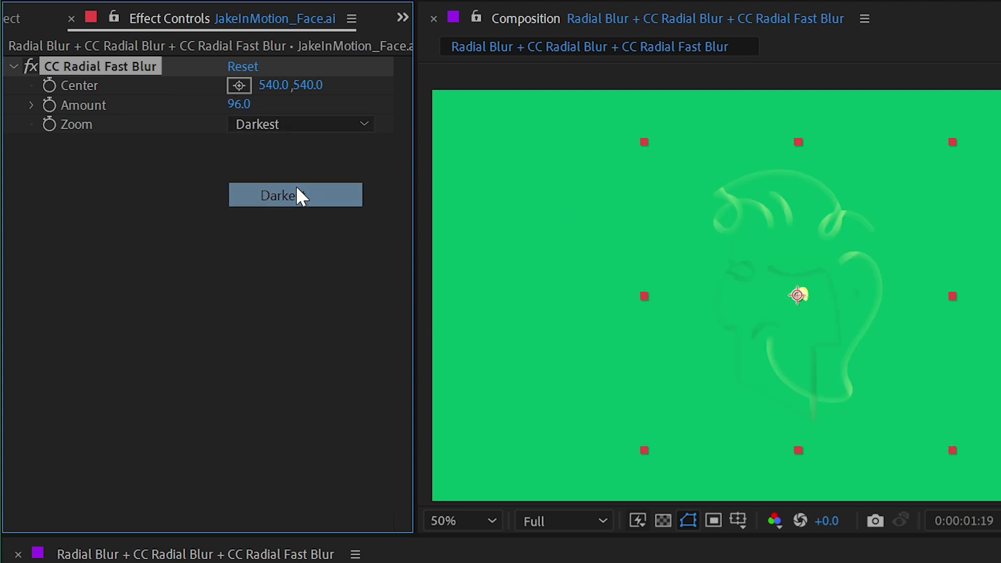
mouse_move(239, 103)
left_mouse_down()
mouse_move(81, 106)
mouse_move(161, 116)
left_mouse_up()
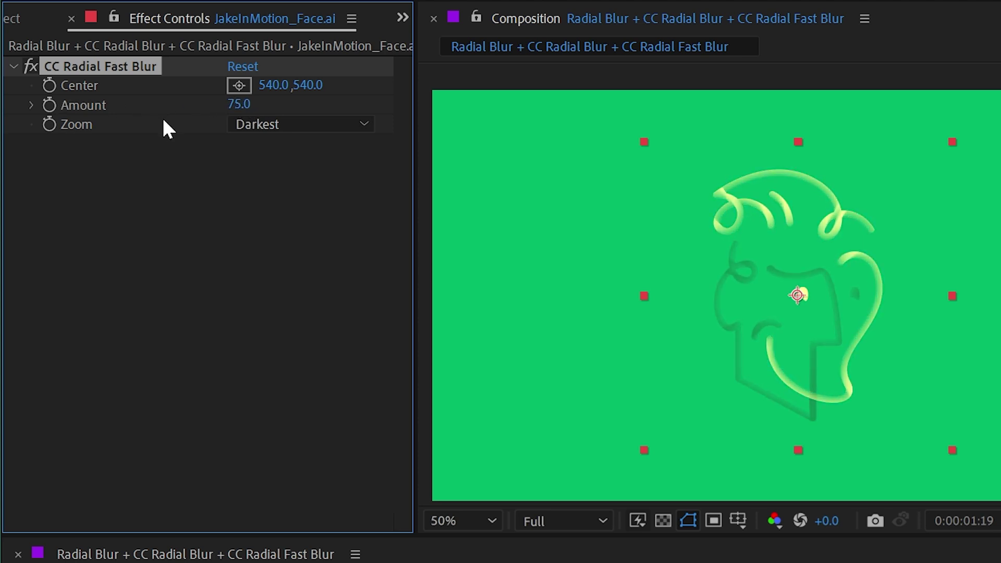
Reset CC Radial Fast Blur to Standard, set Amount to 100, and move its centre to 1036,916
left_click(241, 67)
left_click_drag(239, 104, 320, 105)
left_click(239, 85)
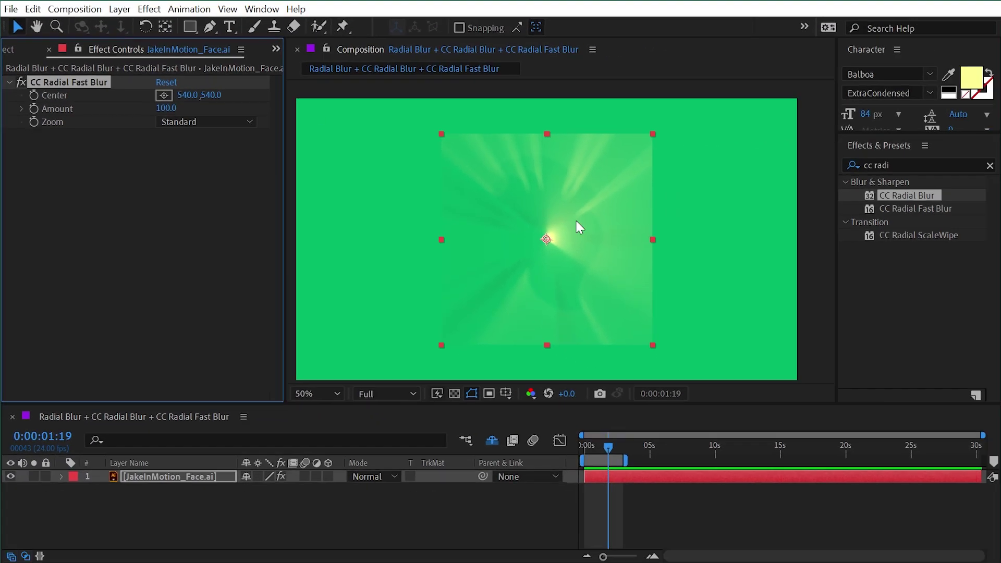
left_click(970, 334)
mouse_move(664, 267)
left_mouse_down()
mouse_move(717, 53)
mouse_move(746, 67)
mouse_move(700, 83)
mouse_move(685, 94)
mouse_move(712, 101)
mouse_move(703, 90)
mouse_move(631, 150)
mouse_move(460, 149)
mouse_move(496, 139)
mouse_move(450, 174)
mouse_move(452, 338)
mouse_move(622, 354)
mouse_move(487, 204)
mouse_move(654, 161)
mouse_move(634, 334)
mouse_move(643, 313)
left_mouse_up()
Add CC Radial Blur to the face, set Amount to 61 and Type to Straight Zoom
left_click_drag(906, 195, 156, 196)
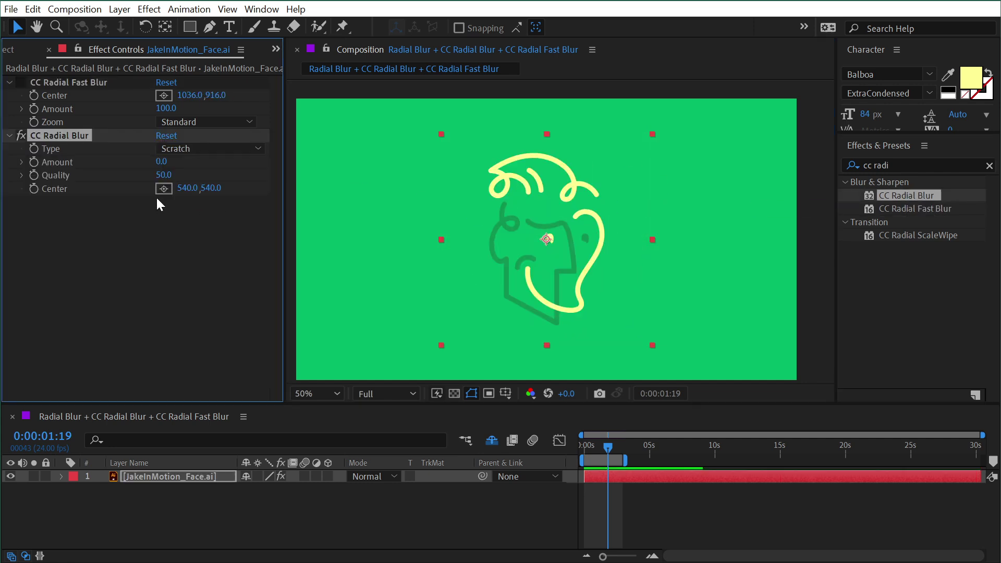
left_click_drag(168, 158, 201, 158)
left_click(209, 148)
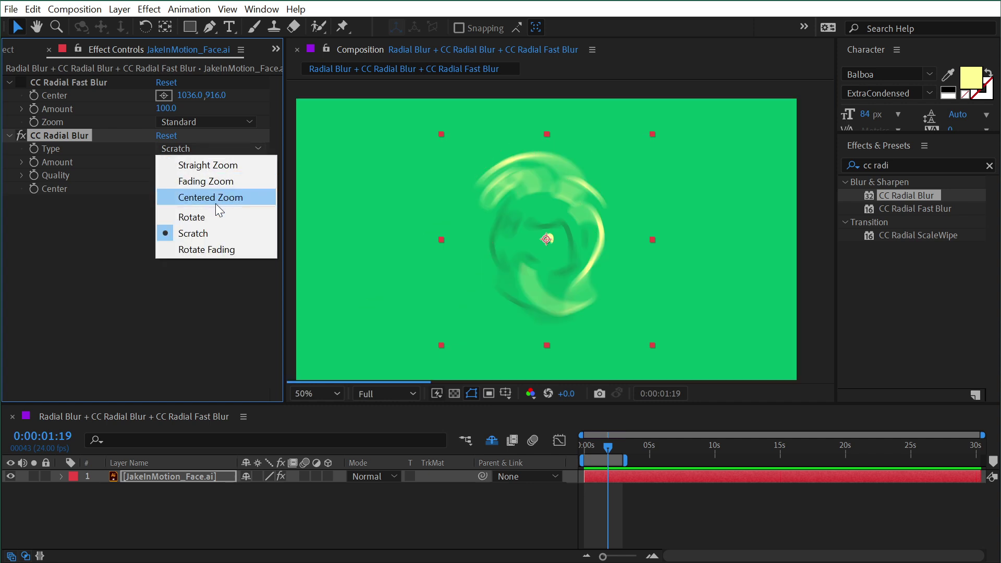
left_click(212, 166)
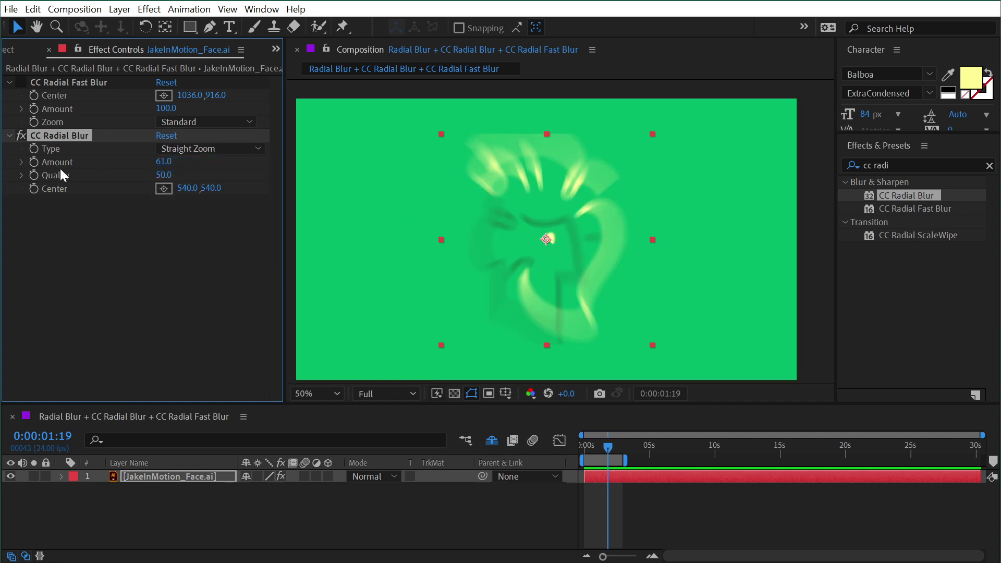
Drag the CC Radial Blur centre up and far off the top of the comp
left_click_drag(546, 238, 811, 102)
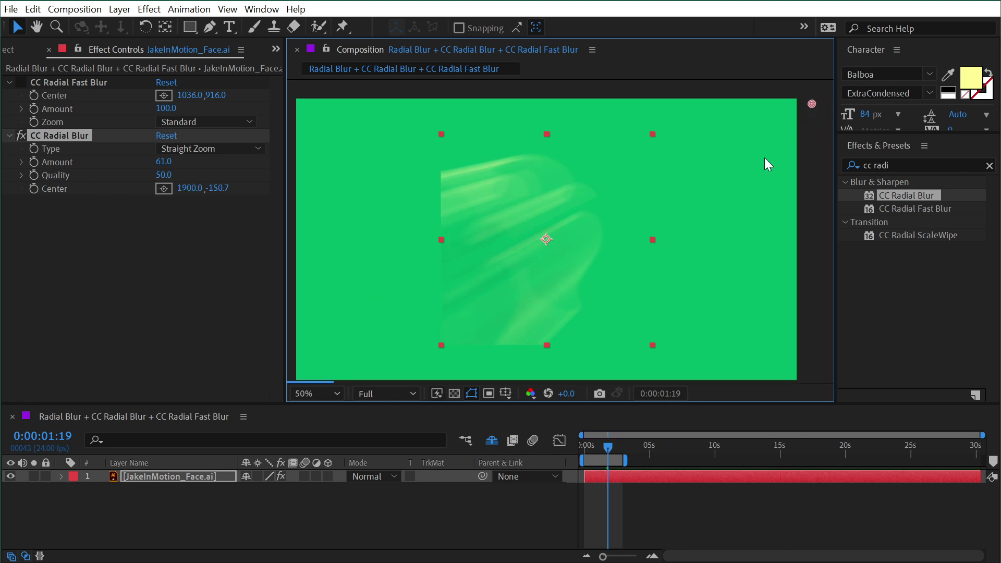
scroll(764, 158, "down", 2)
left_click_drag(686, 168, 575, 57)
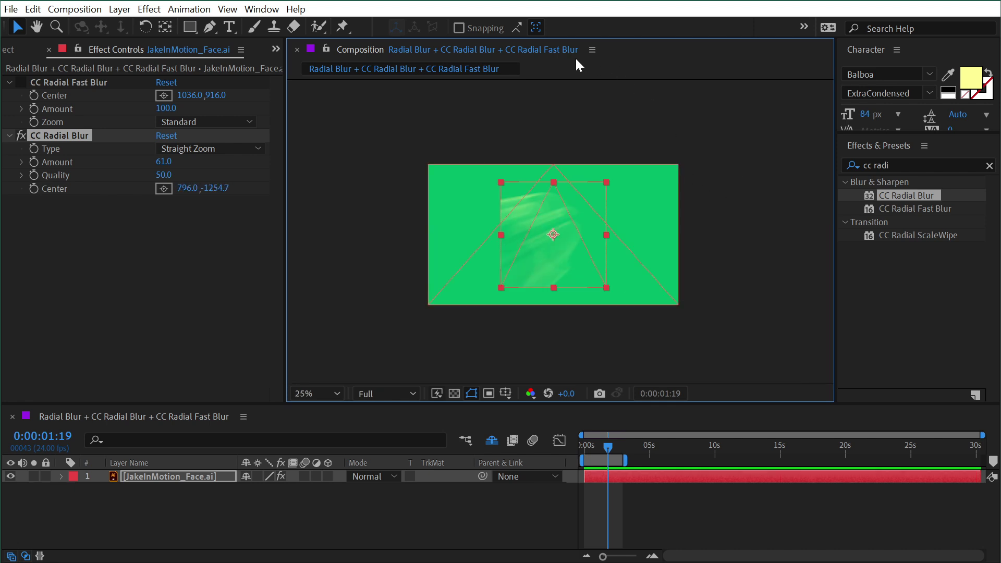
left_click_drag(639, 110, 557, 97)
scroll(570, 279, "down", 3)
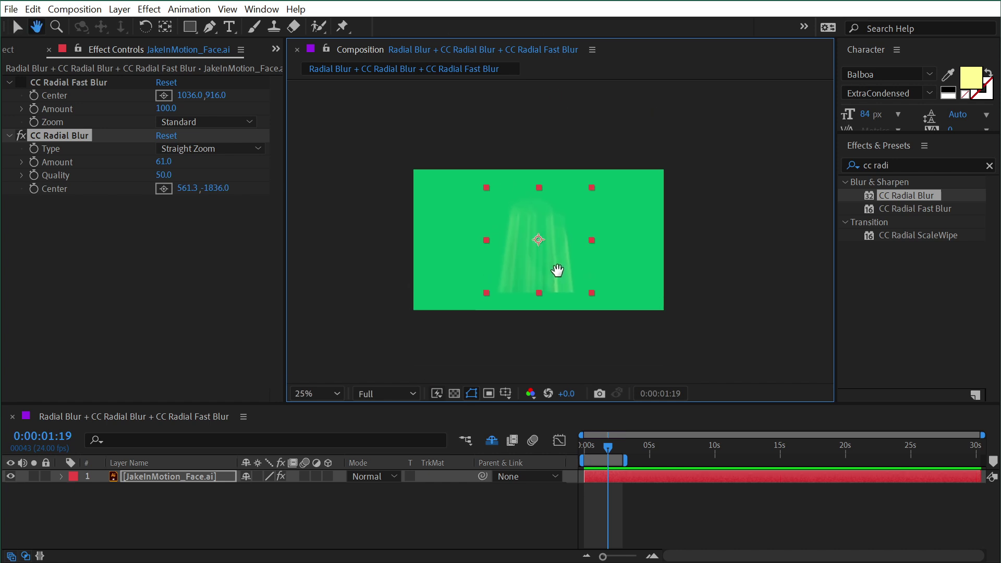
Disable CC Radial Blur, re-enable Fast Blur, and move its centre to 428.0,-1265.3 above the comp
left_click(20, 137)
left_click(23, 82)
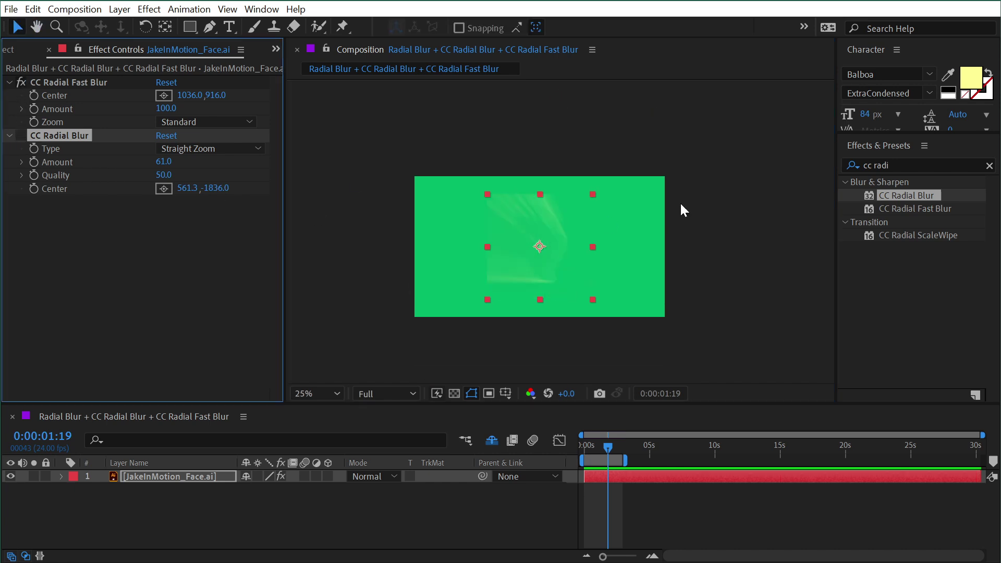
scroll(628, 195, "up", 3)
scroll(615, 224, "down", 1)
left_click(57, 82)
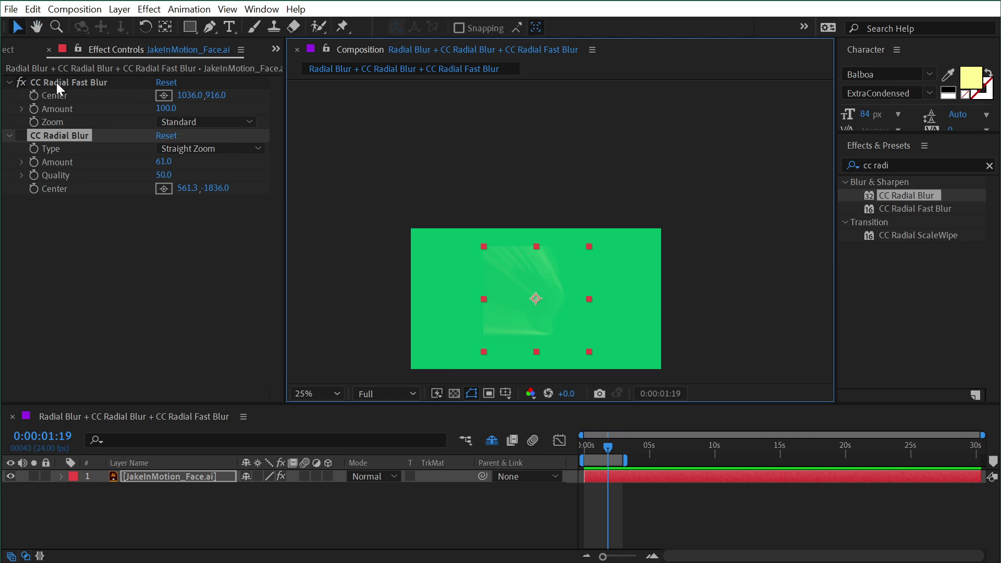
left_click_drag(585, 335, 524, 123)
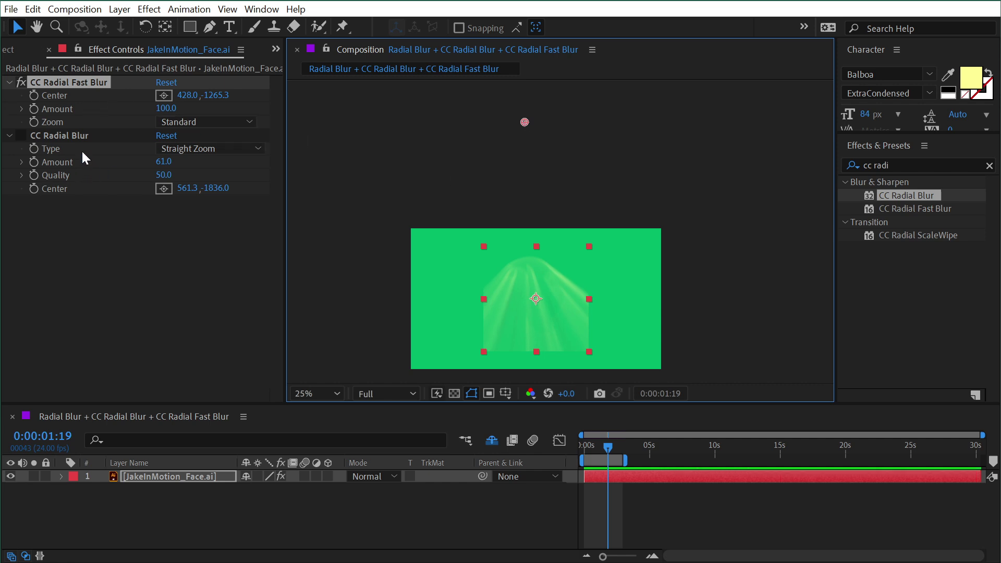
Apply Grow Bounds from a 'grow' search at 723 pixels, adjust Fast Blur's centre, and view at 50%
left_click(914, 164)
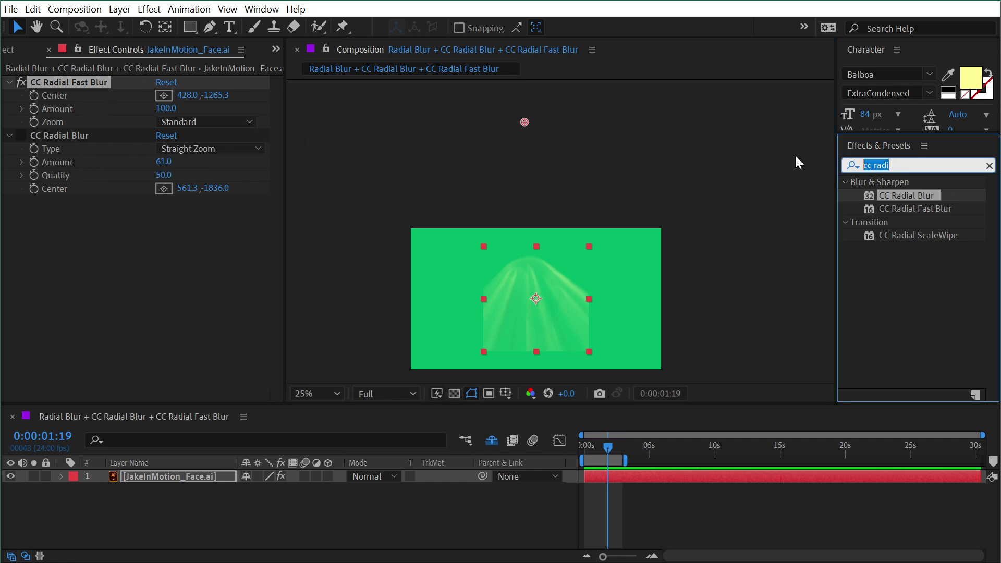
type("grow")
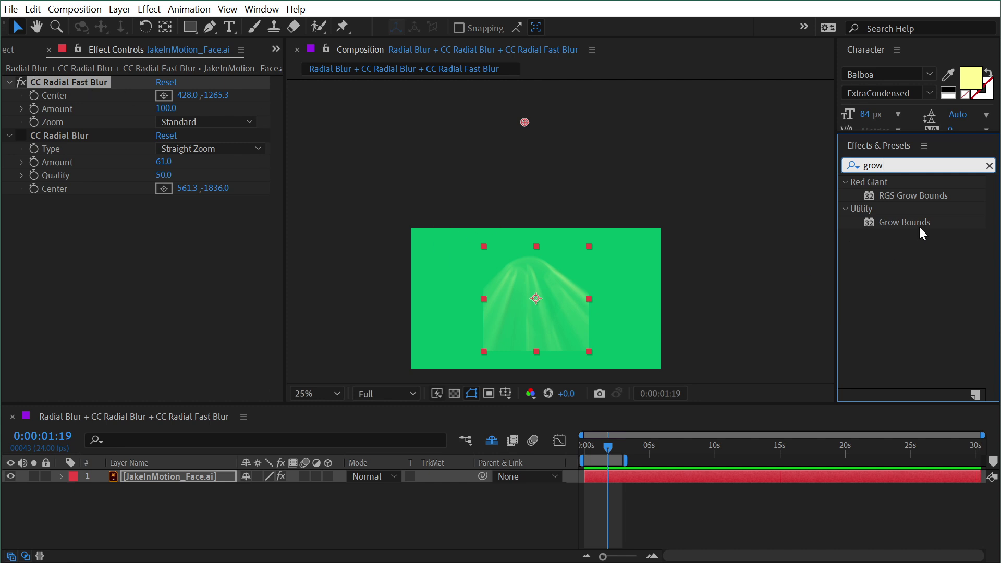
left_click_drag(523, 124, 530, 180)
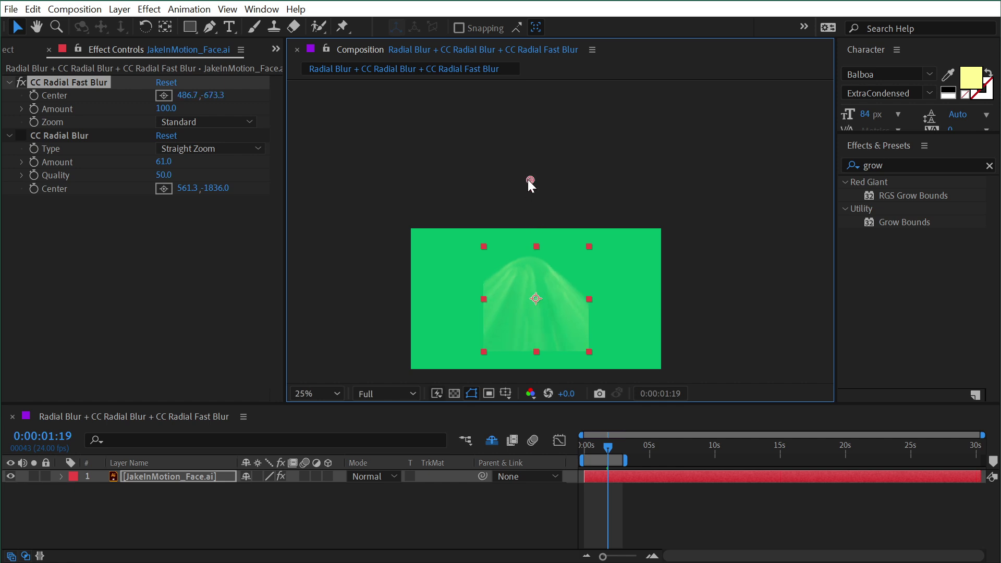
left_click(907, 222)
left_click_drag(907, 223, 386, 101)
mouse_move(530, 180)
left_mouse_down()
mouse_move(531, 236)
mouse_move(534, 194)
left_mouse_up()
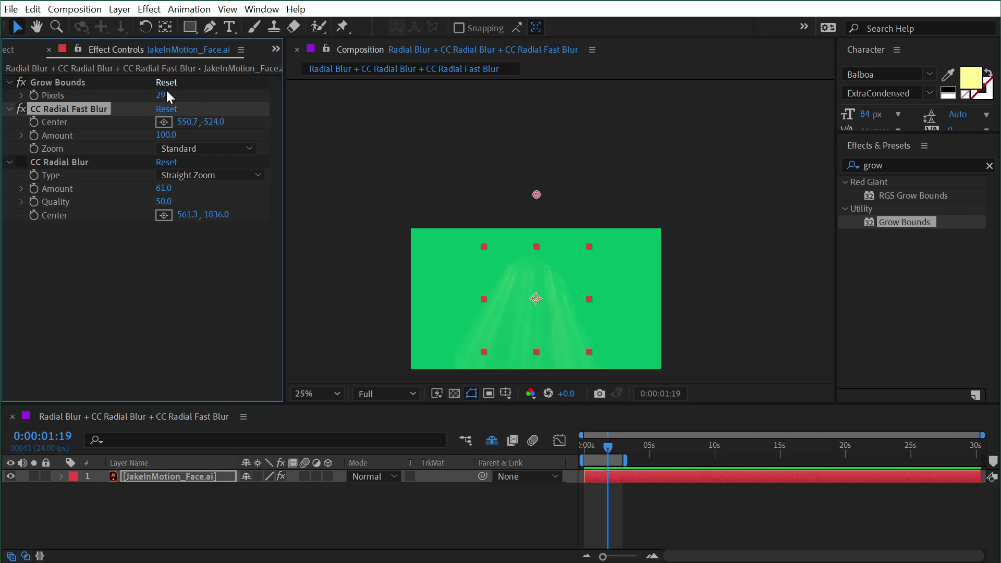
mouse_move(163, 95)
left_mouse_down()
mouse_move(520, 166)
mouse_move(536, 199)
mouse_move(534, 140)
mouse_move(547, 276)
mouse_move(627, 273)
mouse_move(528, 239)
mouse_move(528, 123)
left_mouse_up()
left_click(70, 109)
key("alt+slash")
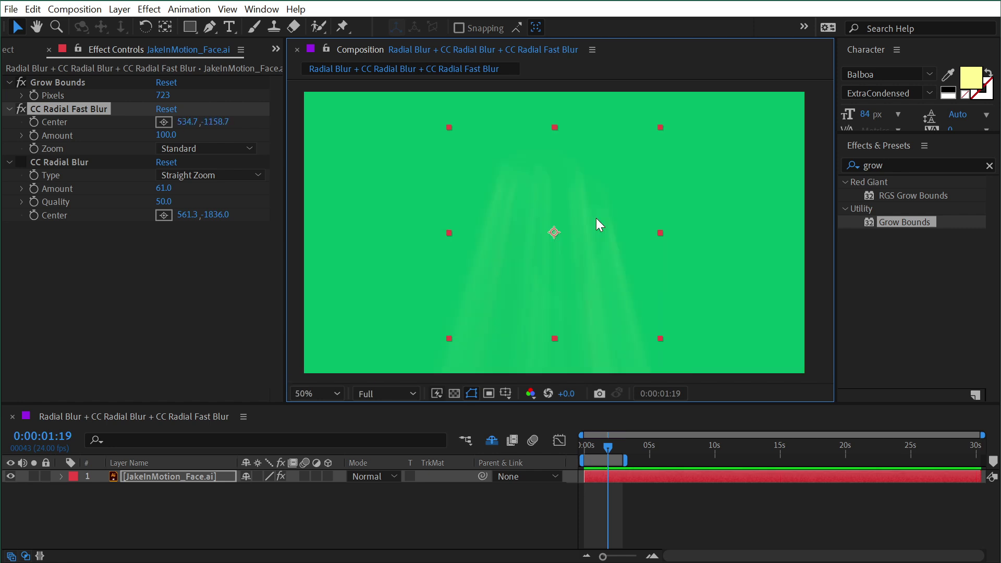